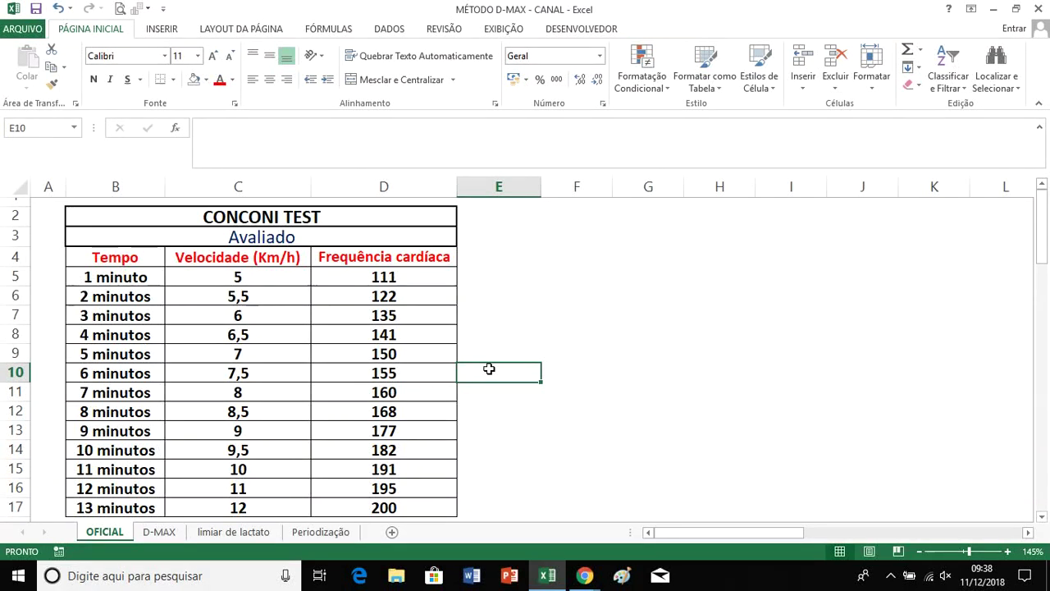
# Compare the OFICIAL table with the D-MAX sheet's deflection chart
pyautogui.click(562, 320)
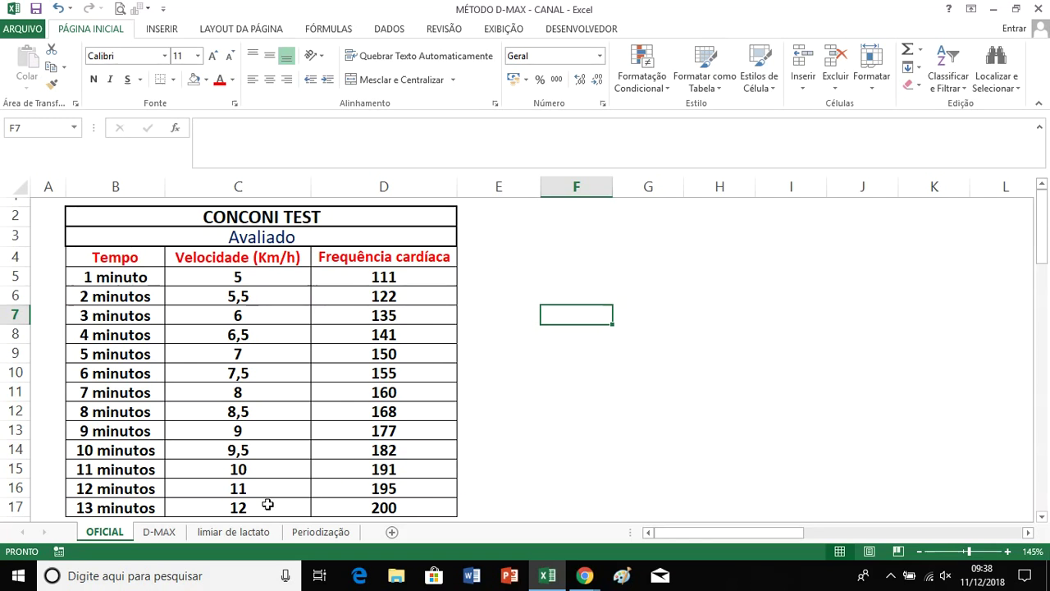
pyautogui.click(160, 532)
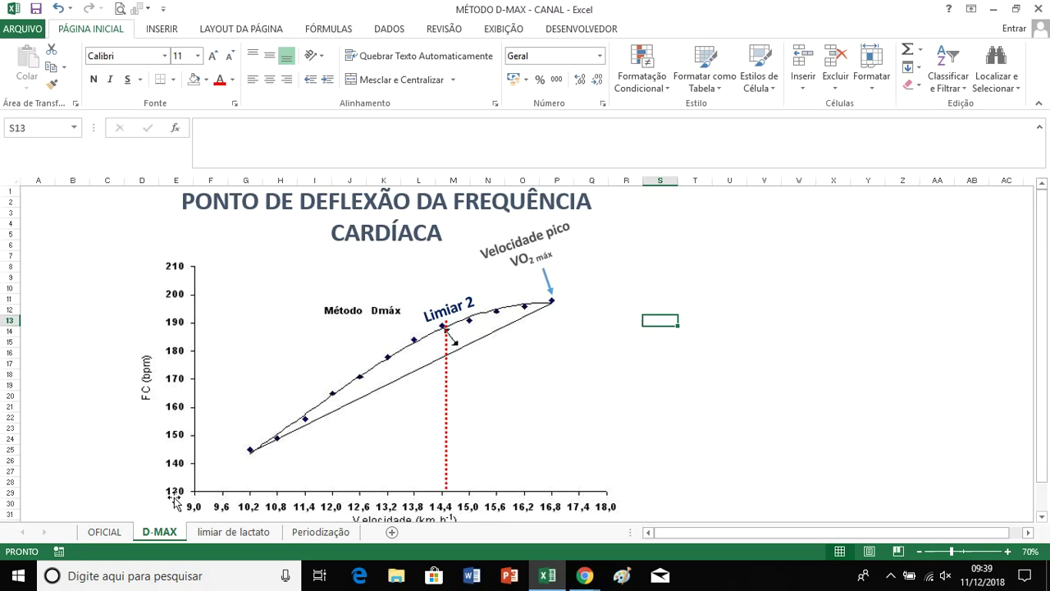
pyautogui.click(105, 532)
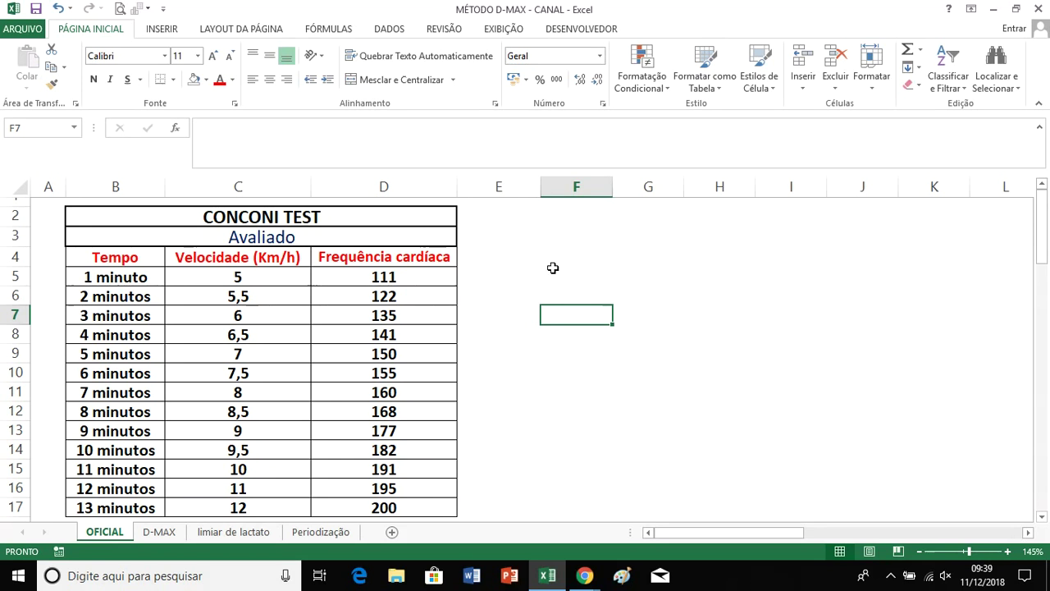
pyautogui.click(159, 531)
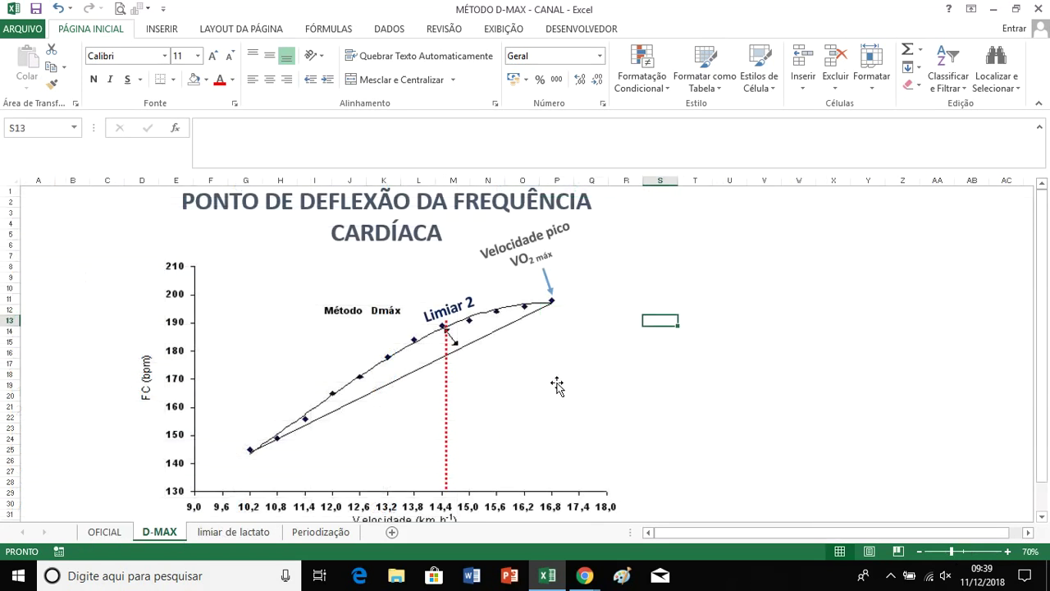
pyautogui.click(120, 535)
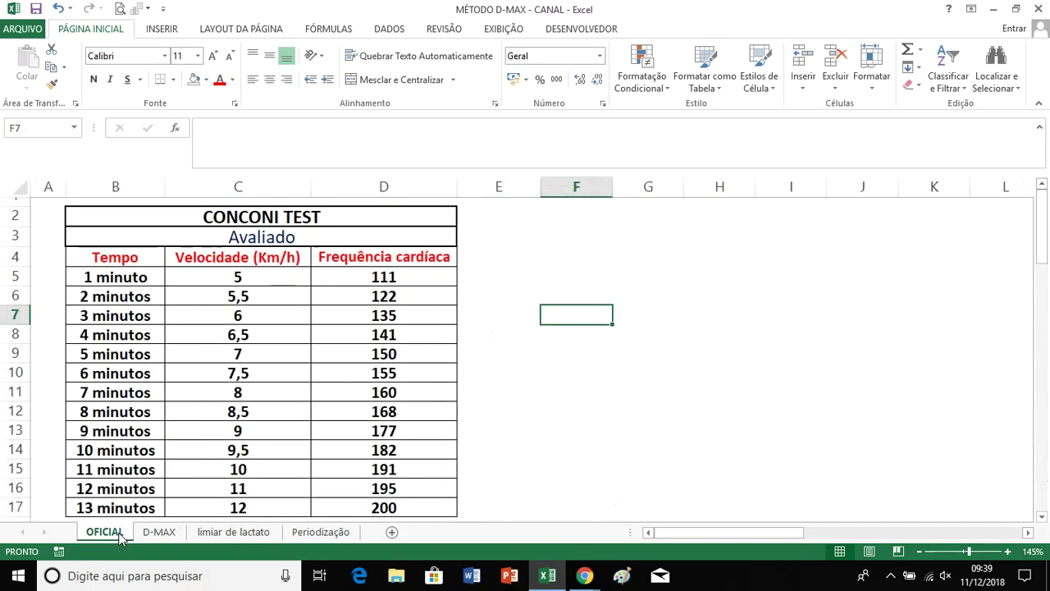
# Check the limiar de lactato sheet, then come back to the OFICIAL table
pyautogui.click(603, 275)
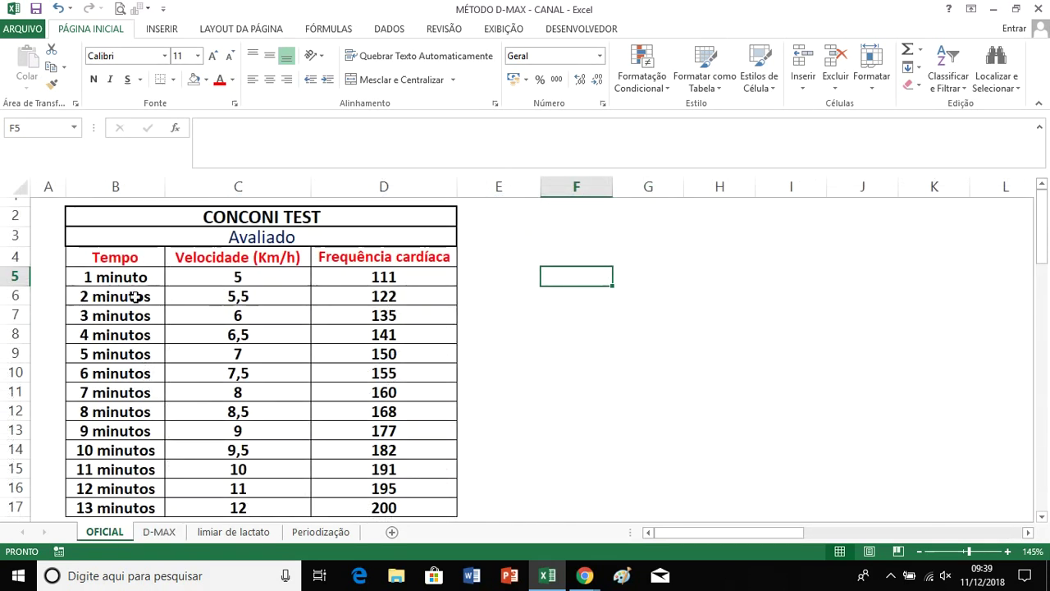
pyautogui.click(98, 270)
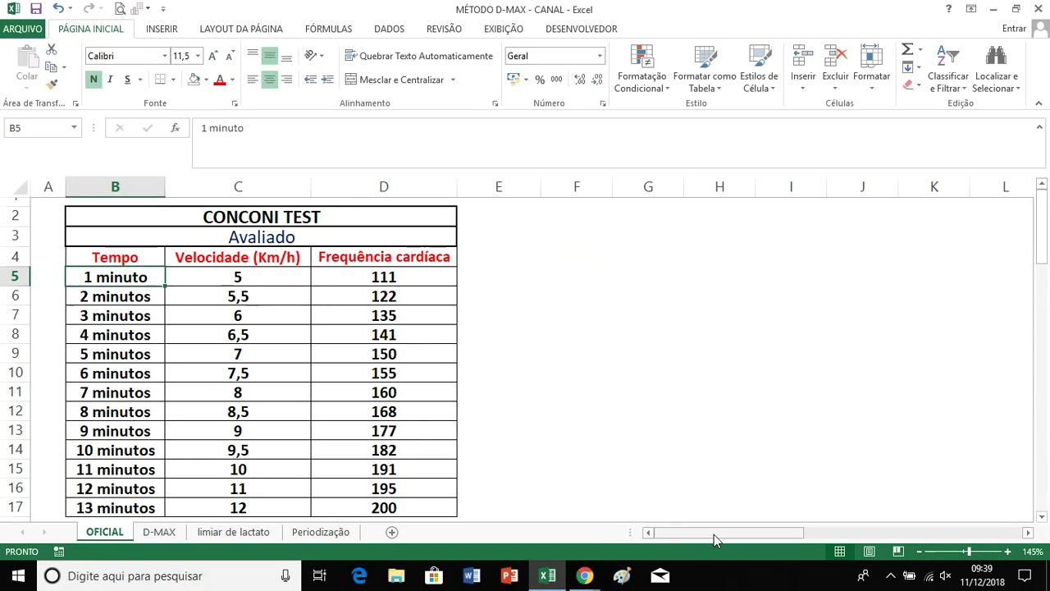
pyautogui.moveTo(714, 534)
pyautogui.mouseDown()
pyautogui.moveTo(837, 538)
pyautogui.moveTo(710, 539)
pyautogui.mouseUp()
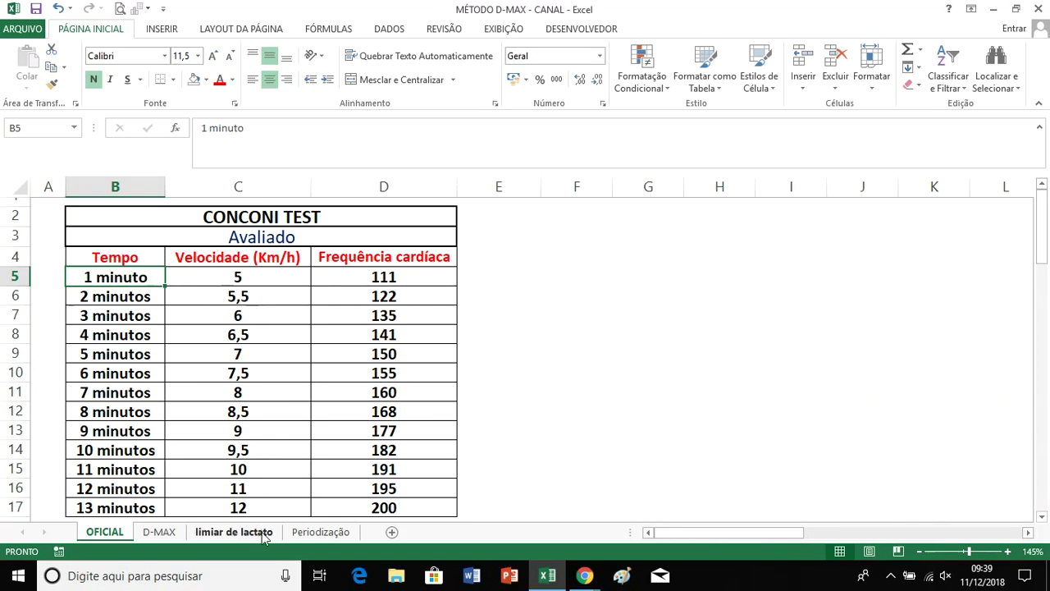
pyautogui.click(250, 531)
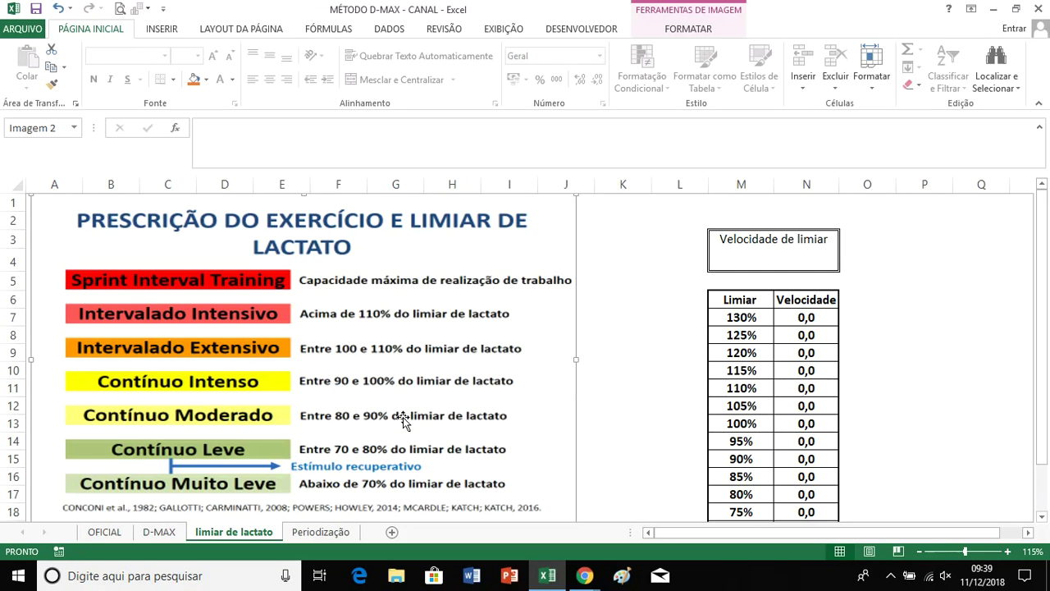
pyautogui.click(107, 532)
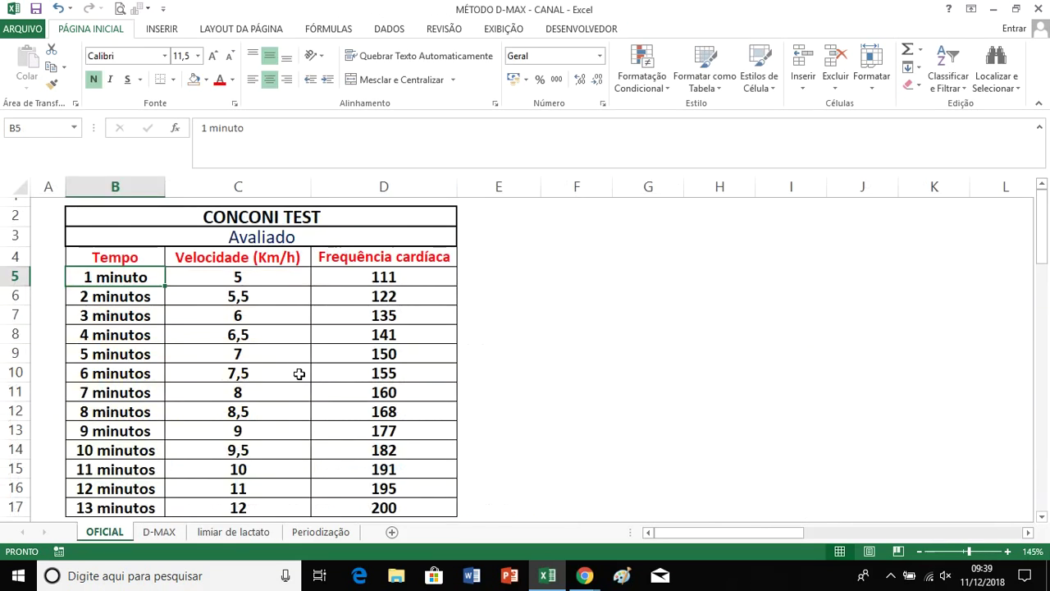
pyautogui.click(586, 312)
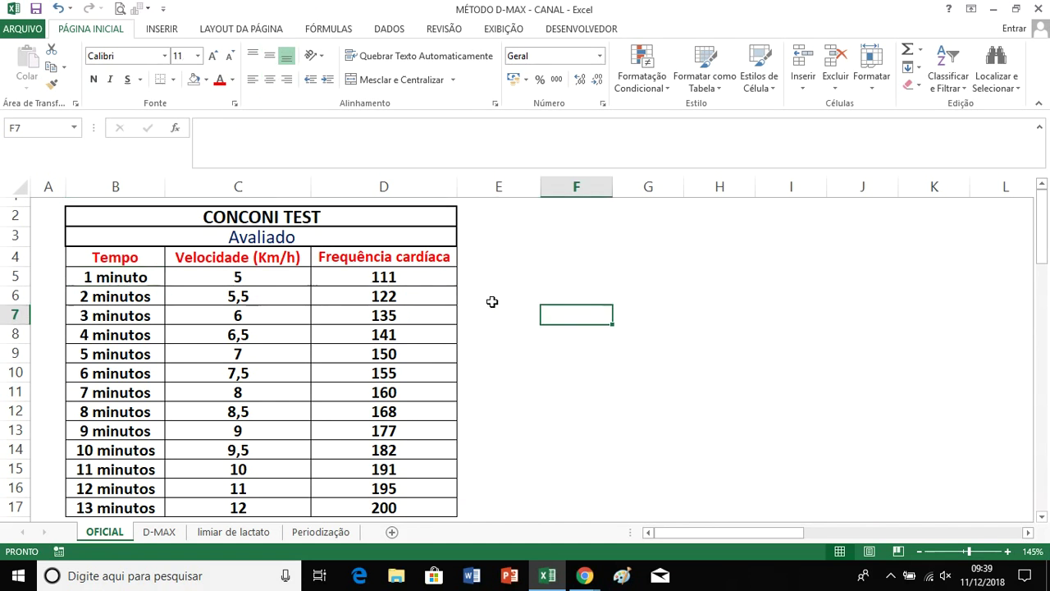
# Inspect the Tempo and Frequência cardíaca headers and the first heart-rate value, 111
pyautogui.click(110, 259)
pyautogui.moveTo(182, 258); pyautogui.dragTo(206, 259)
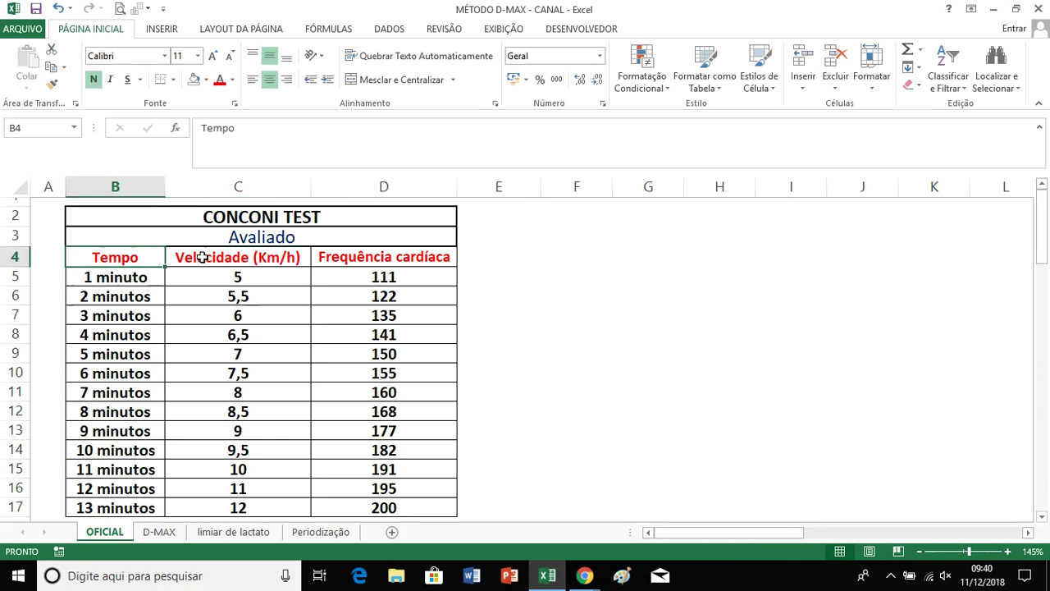
pyautogui.click(362, 257)
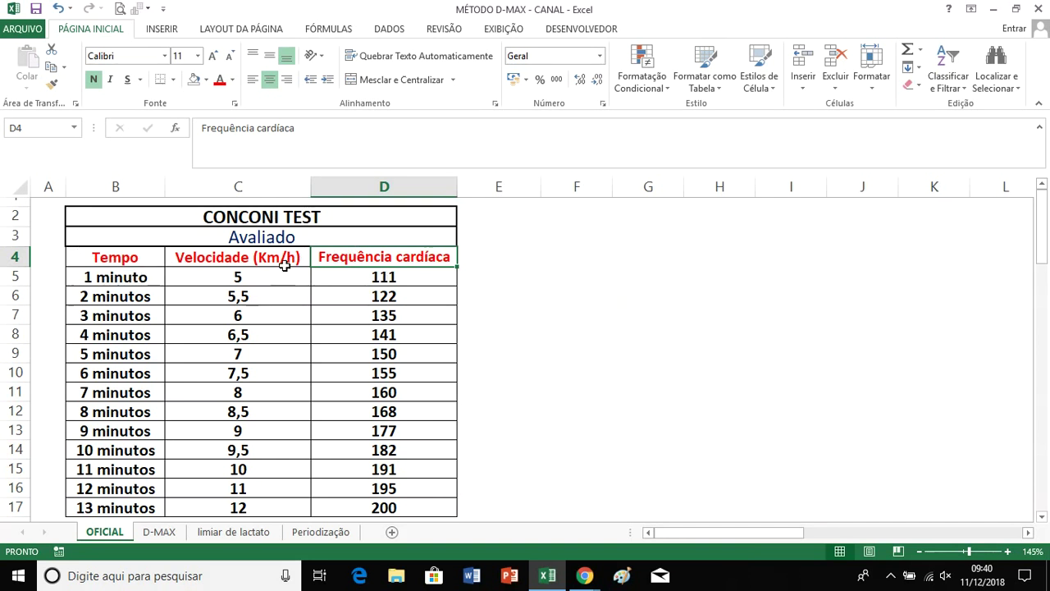
pyautogui.click(397, 279)
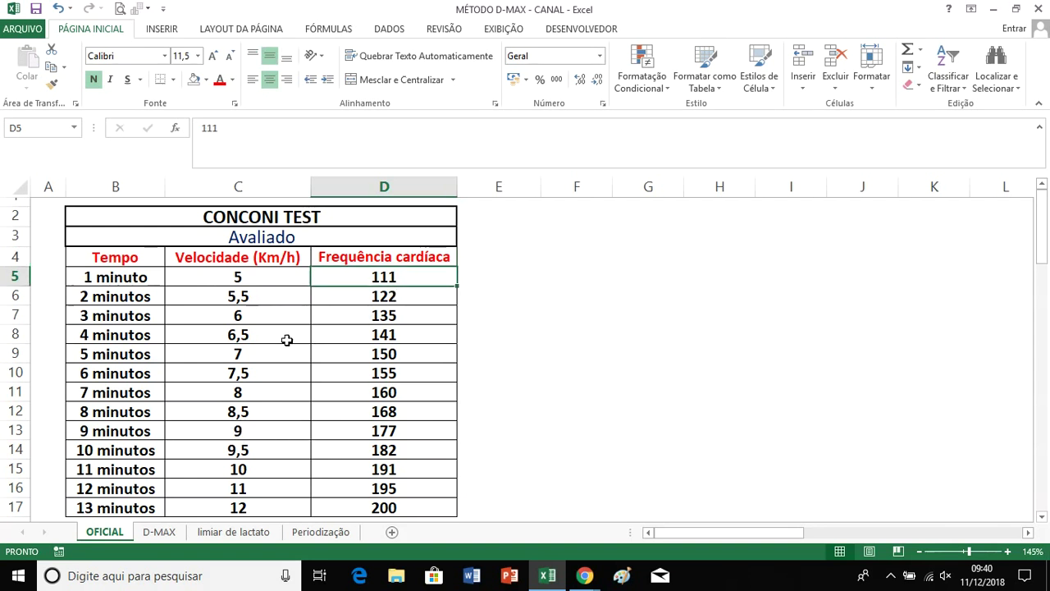
# Unmerge the Avaliado title, then merge and centre it across B3:D3
pyautogui.click(164, 242)
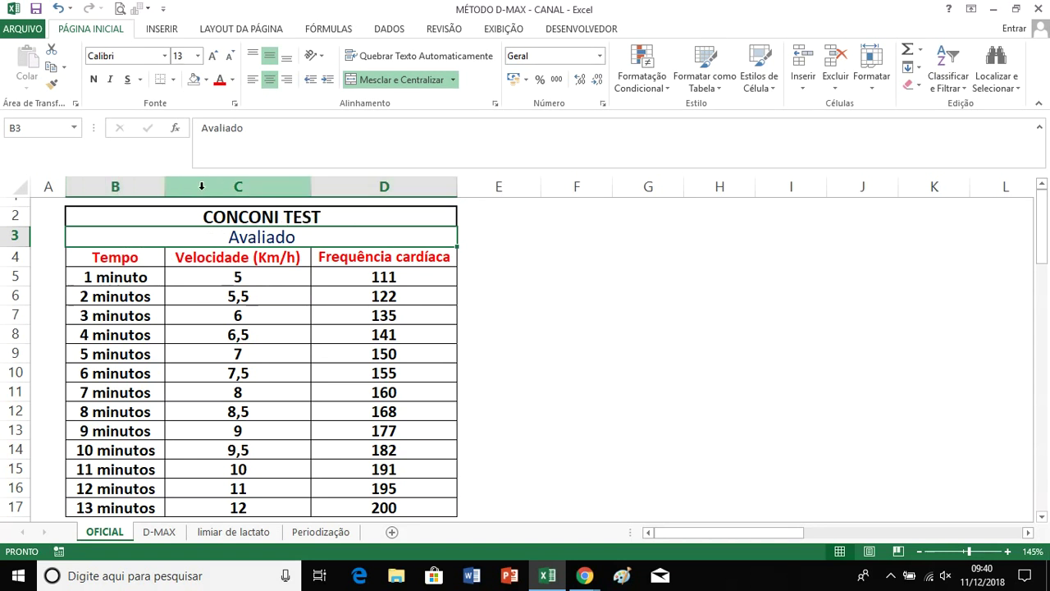
pyautogui.click(244, 221)
pyautogui.click(250, 236)
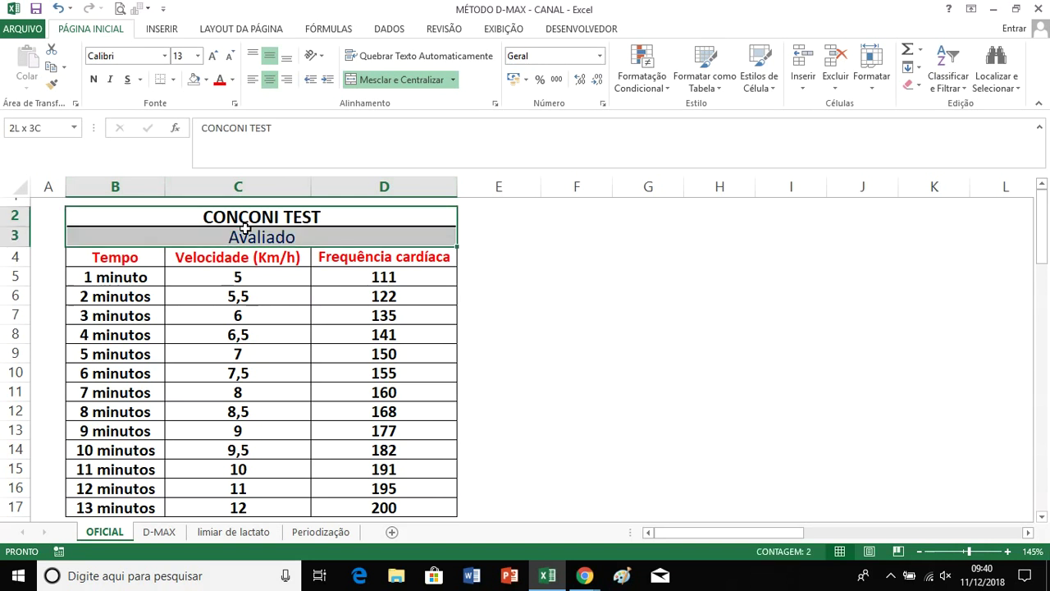
pyautogui.click(563, 297)
pyautogui.click(273, 235)
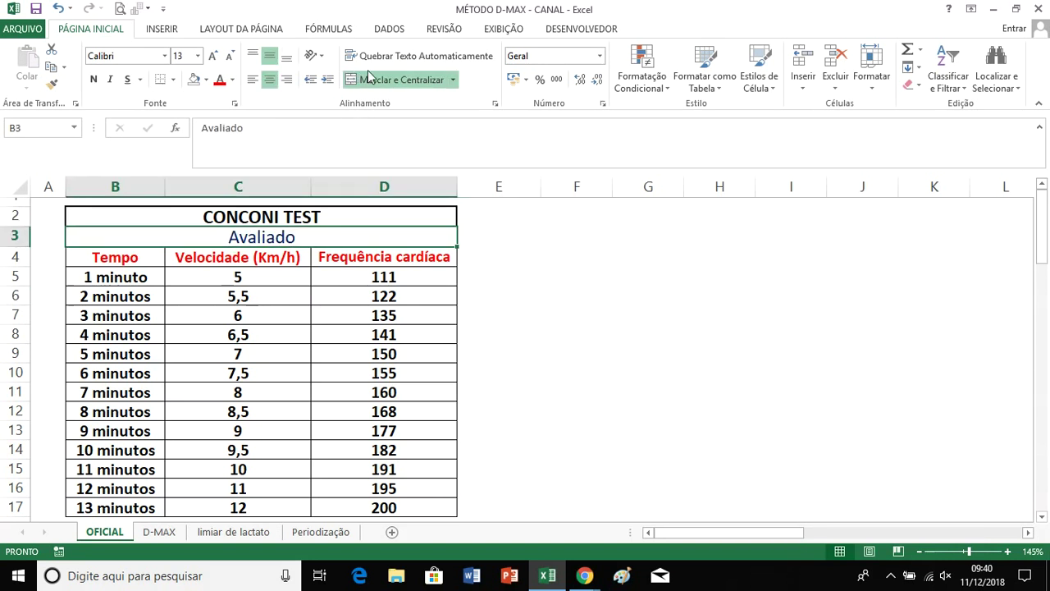
pyautogui.click(371, 80)
pyautogui.click(124, 239)
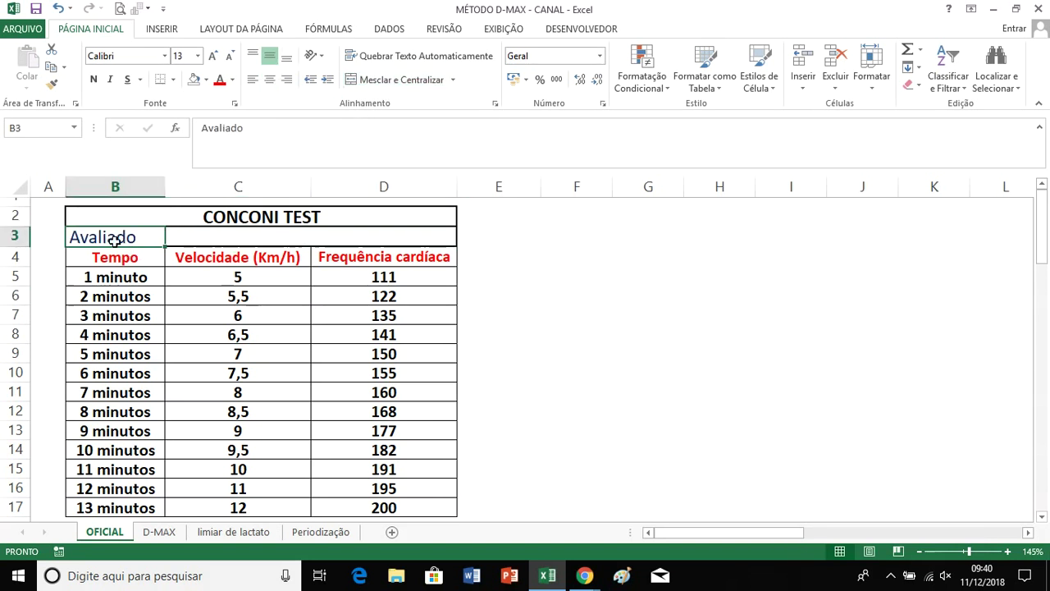
pyautogui.moveTo(145, 236); pyautogui.dragTo(340, 237)
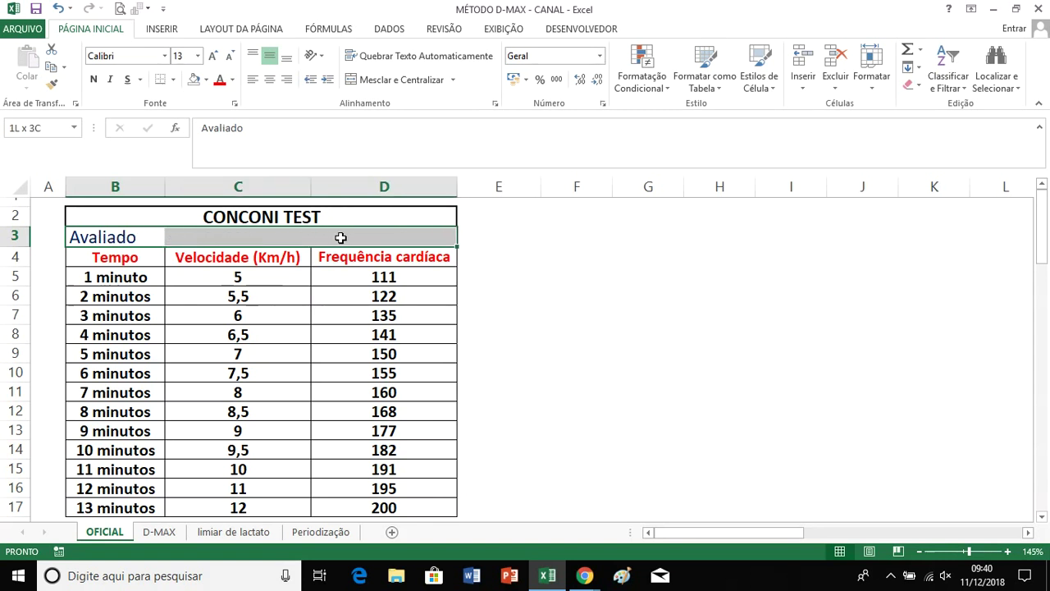
pyautogui.click(395, 79)
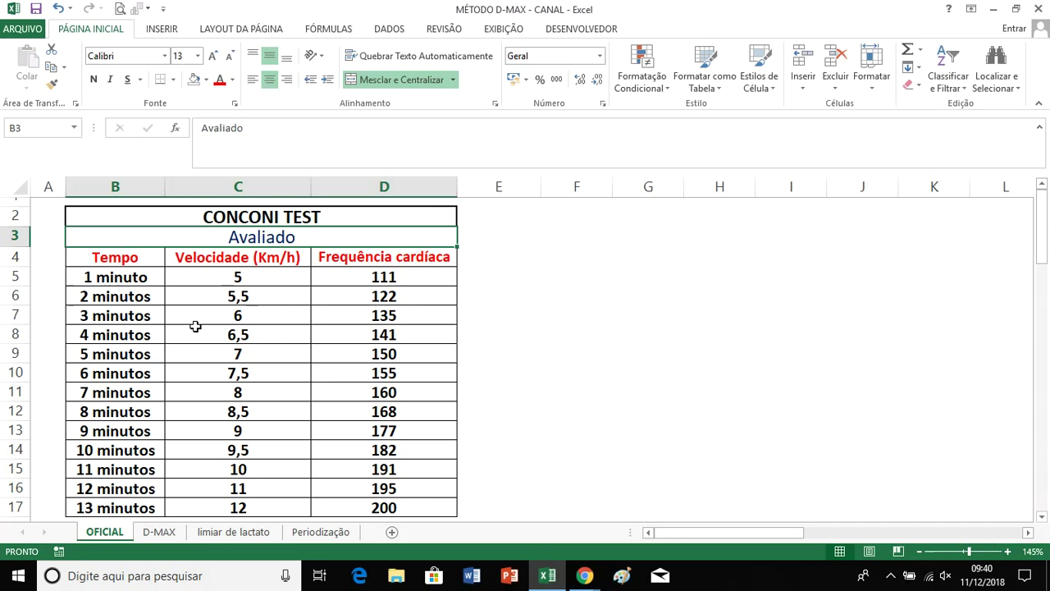
# Recheck D-MAX and locate the 4-minute row values: speed 6,5 and heart rate 141
pyautogui.click(517, 333)
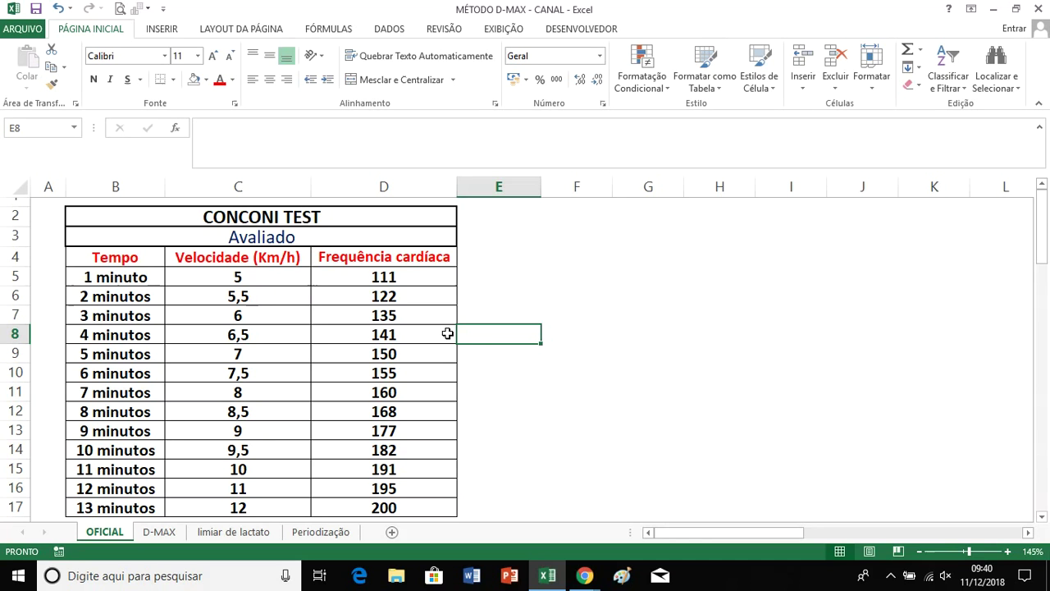
pyautogui.click(159, 531)
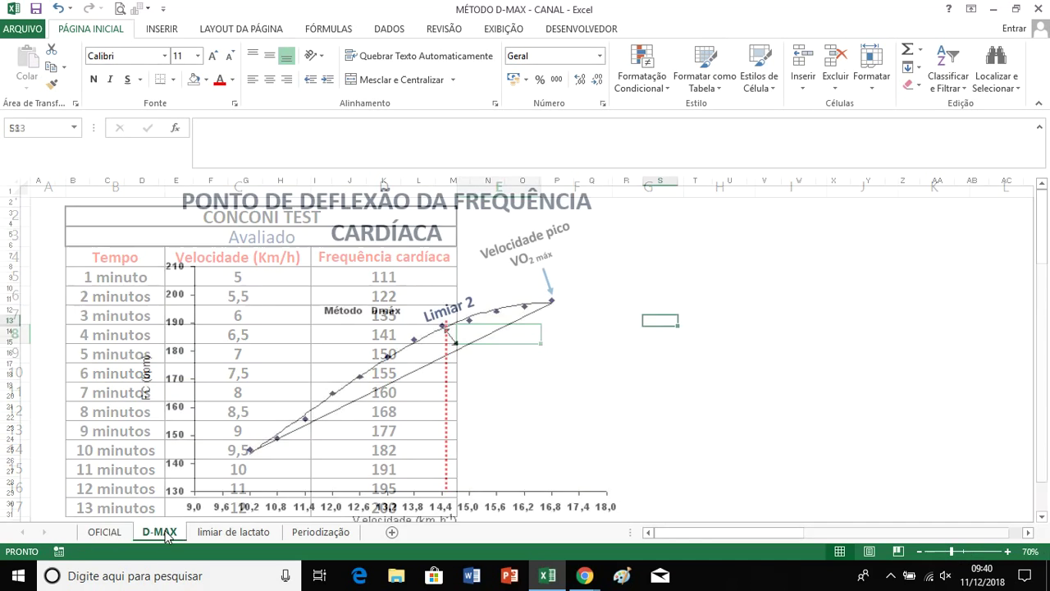
pyautogui.click(104, 531)
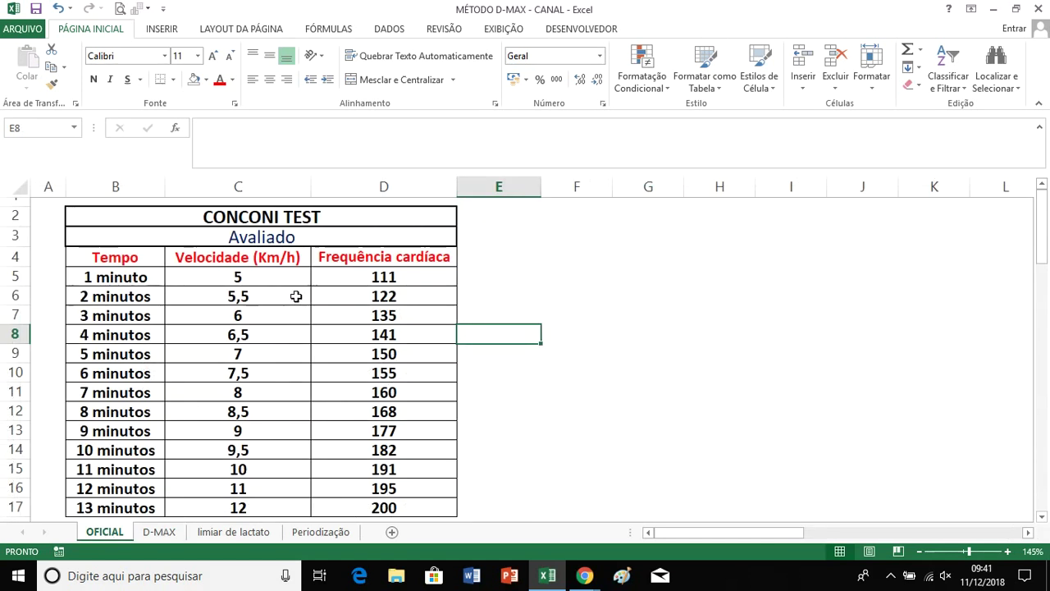
pyautogui.click(369, 332)
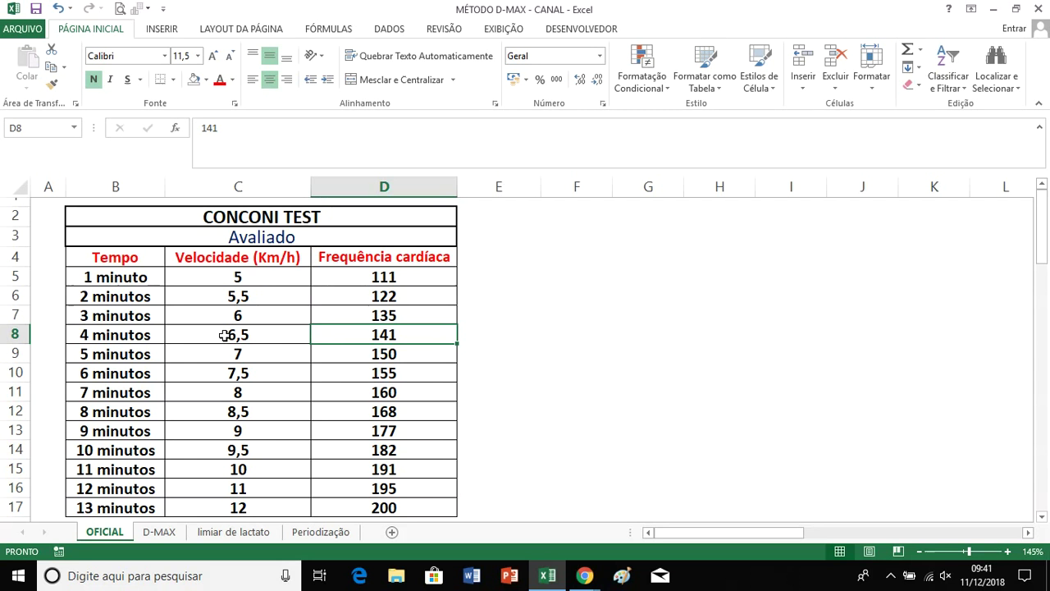
pyautogui.click(224, 335)
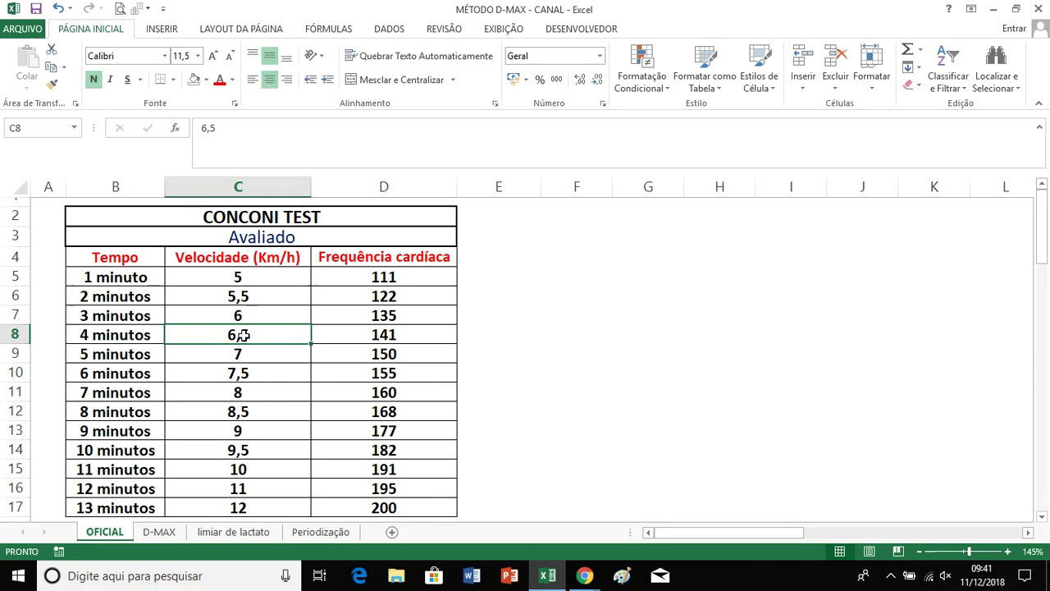
pyautogui.click(155, 334)
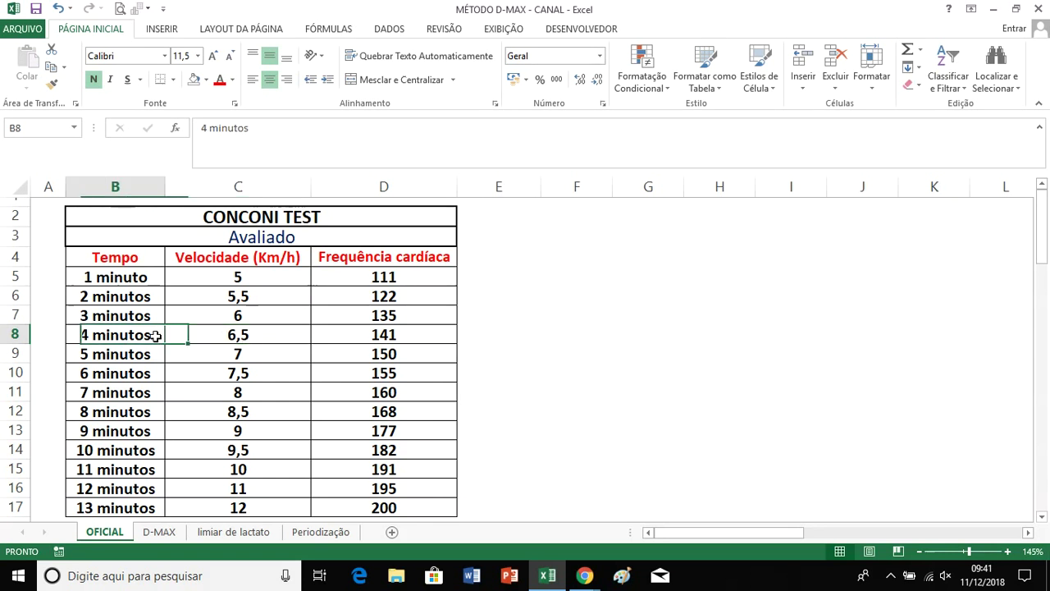
pyautogui.click(409, 315)
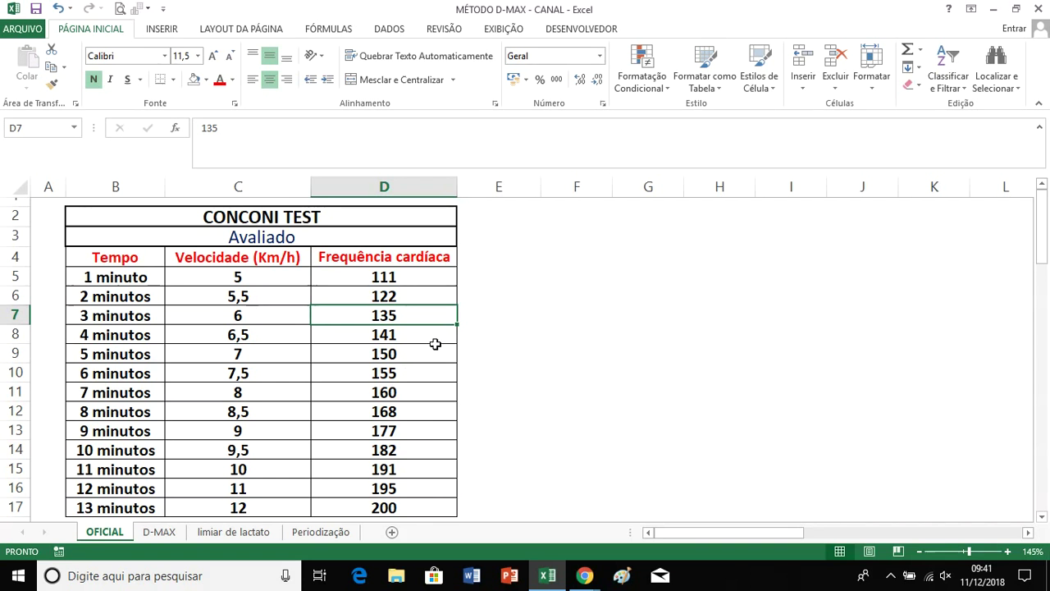
pyautogui.click(422, 335)
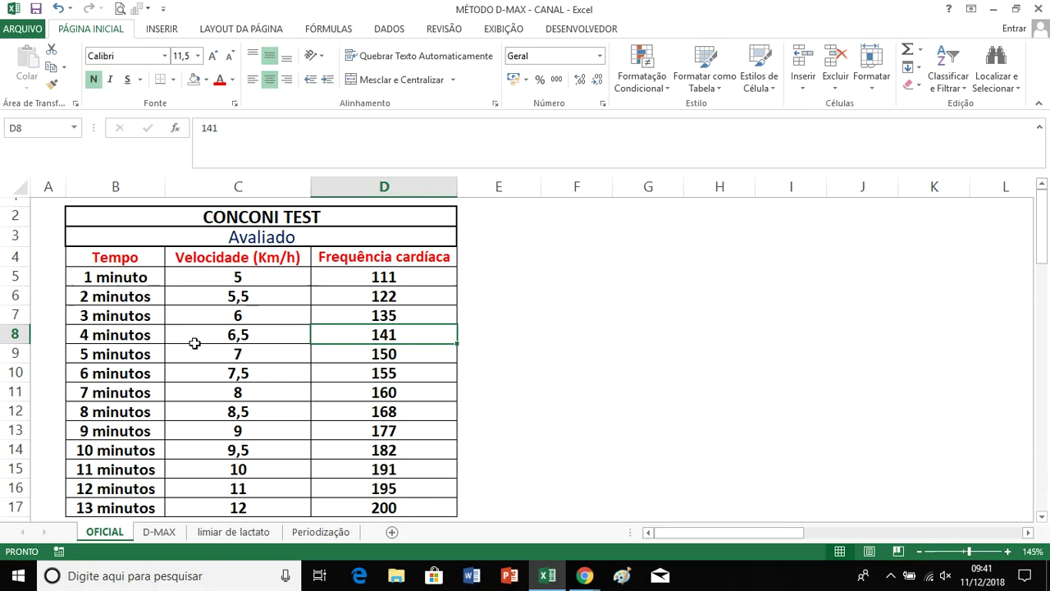
# Fill C8:D8 (6,5 and 141) yellow, then select the speed and heart-rate data C8:D17
pyautogui.moveTo(213, 336); pyautogui.dragTo(318, 335)
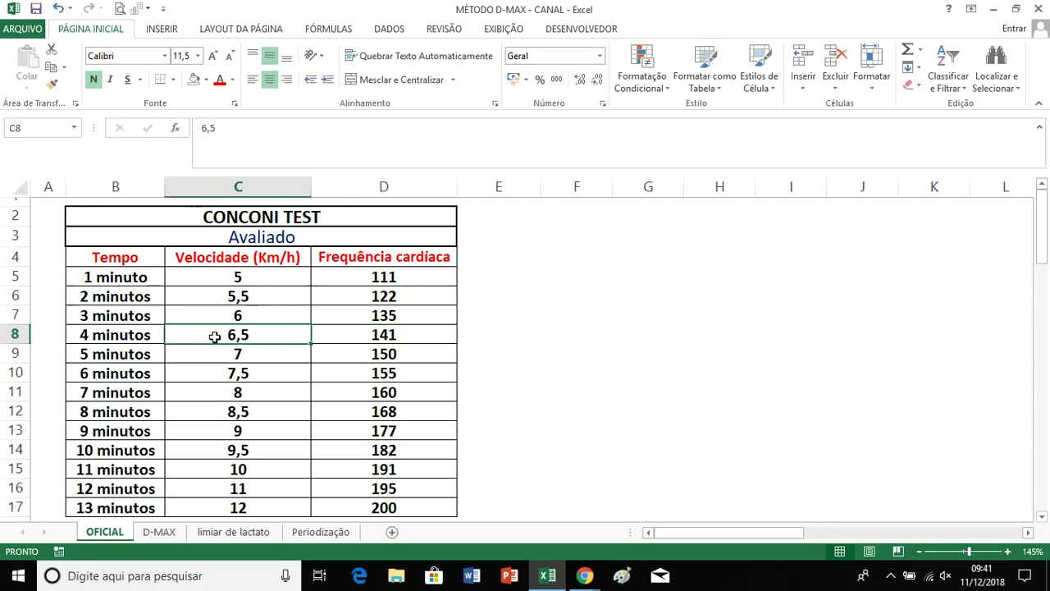
pyautogui.click(206, 80)
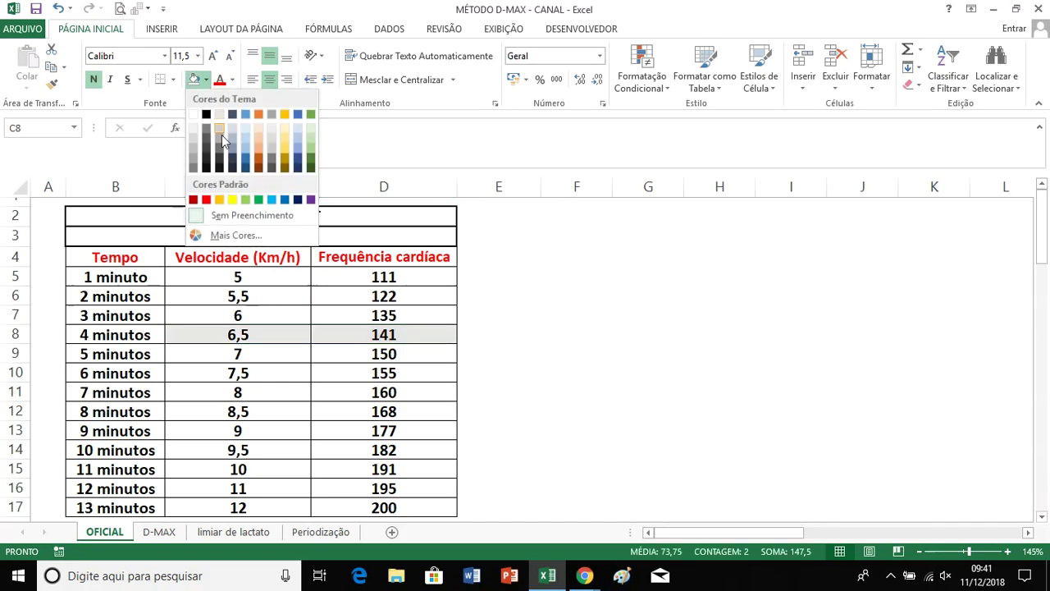
pyautogui.click(233, 200)
pyautogui.click(597, 406)
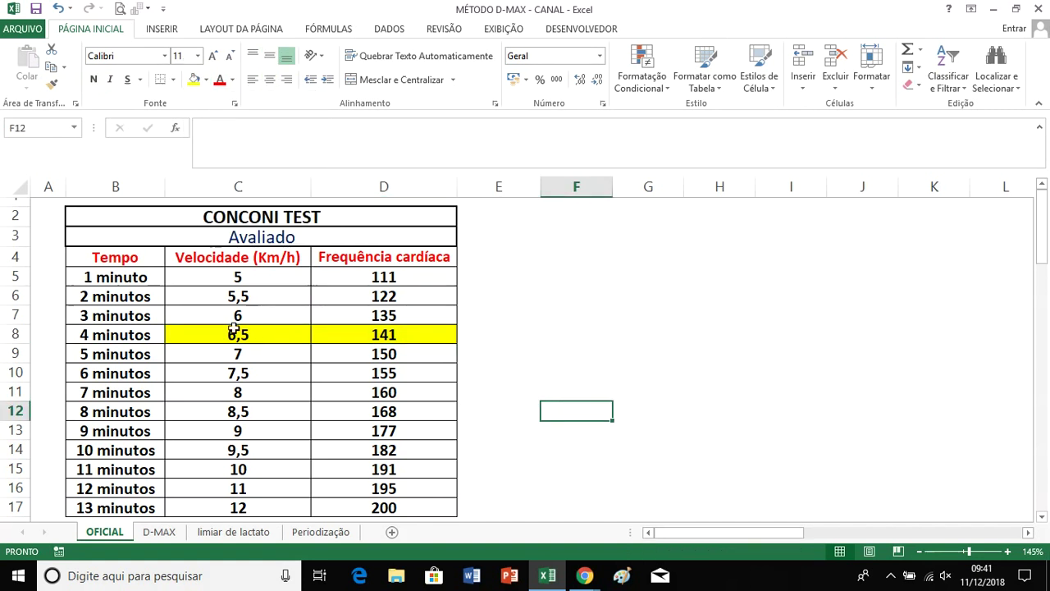
pyautogui.moveTo(193, 336)
pyautogui.mouseDown()
pyautogui.moveTo(382, 336)
pyautogui.moveTo(379, 506)
pyautogui.mouseUp()
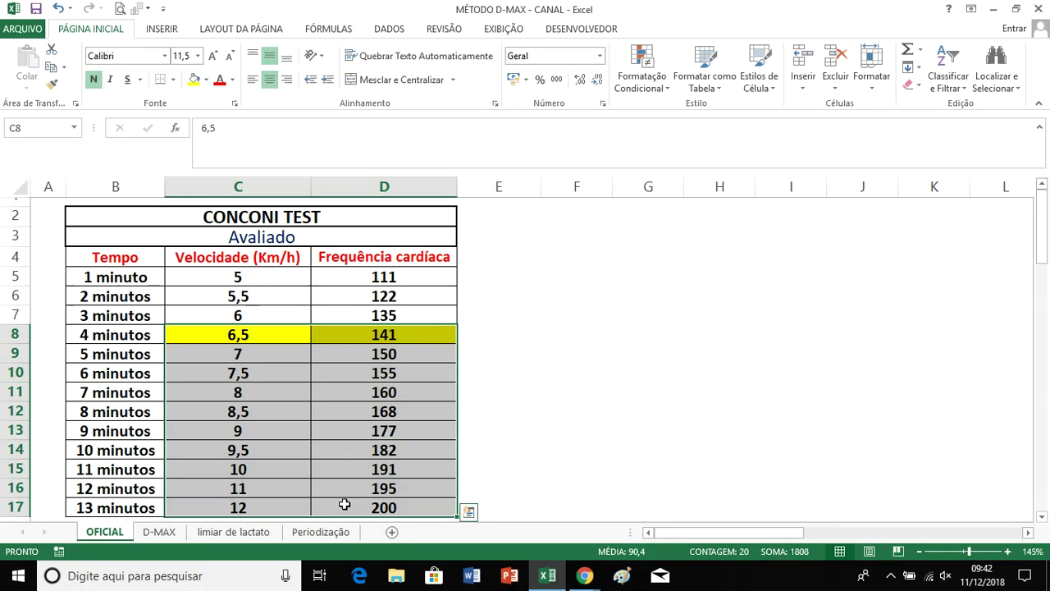
pyautogui.click(173, 30)
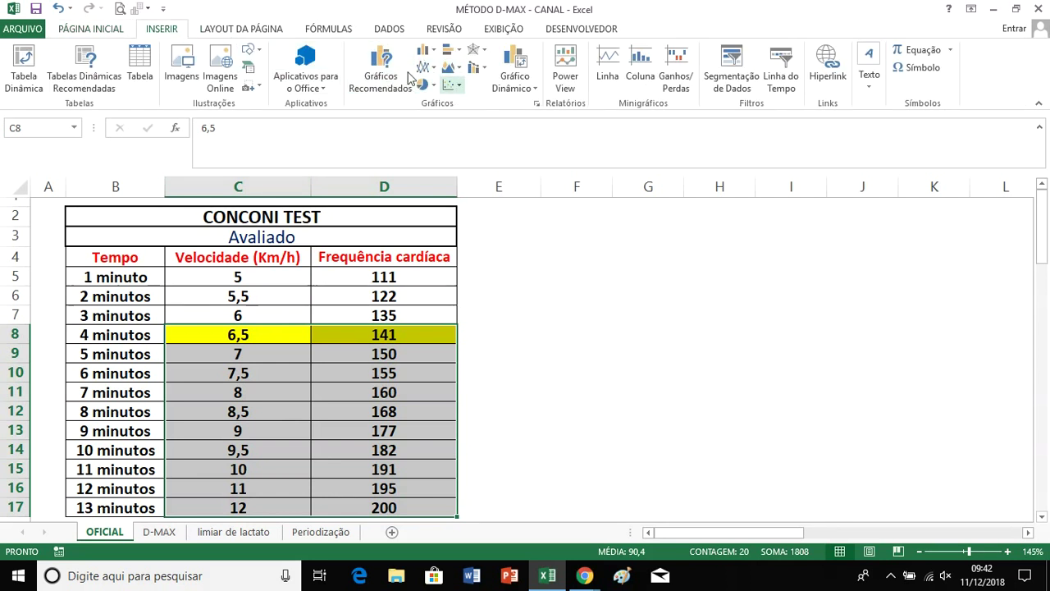
# Insert a plain scatter chart of C8:D17 right of the table and compare it with D-MAX
pyautogui.click(451, 87)
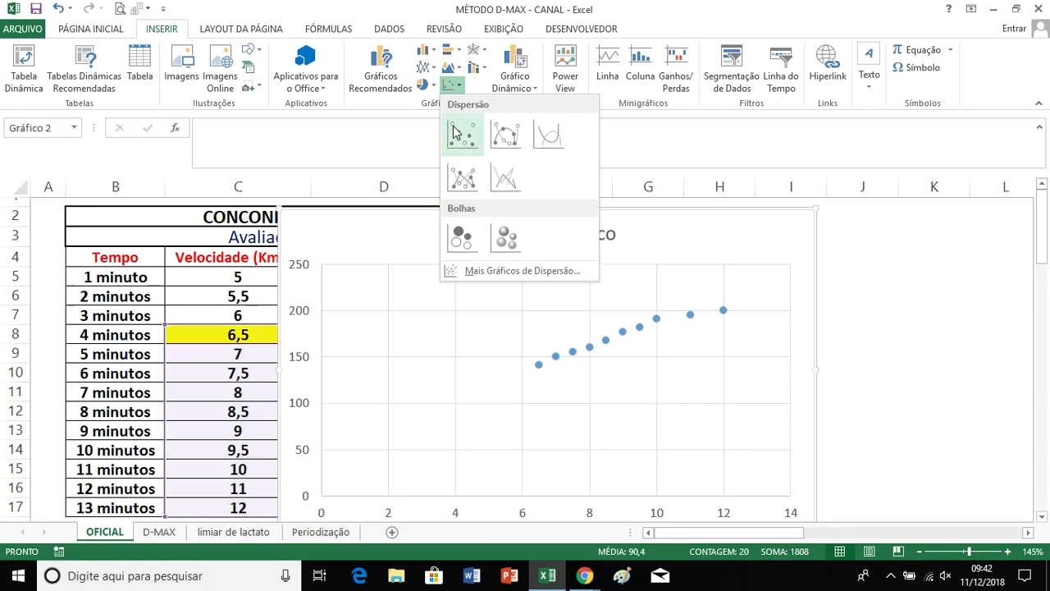
pyautogui.click(455, 133)
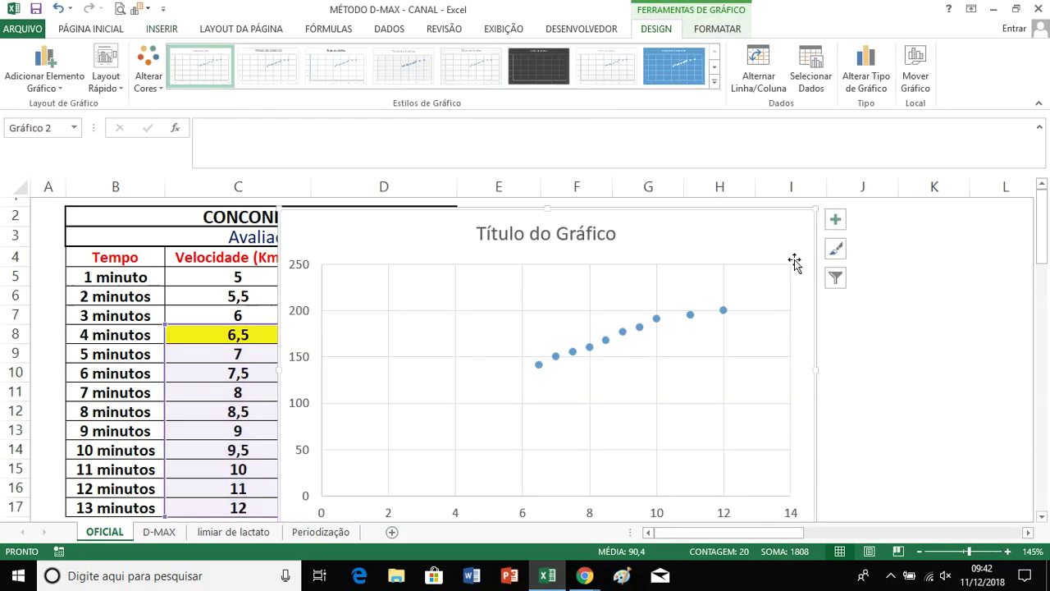
pyautogui.moveTo(793, 231); pyautogui.dragTo(995, 248)
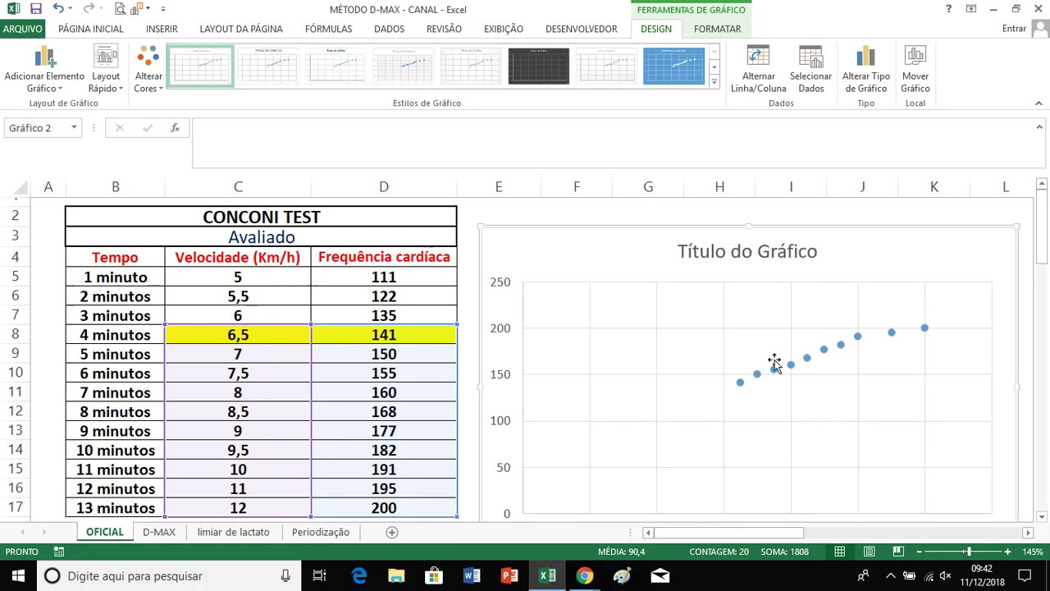
pyautogui.click(159, 531)
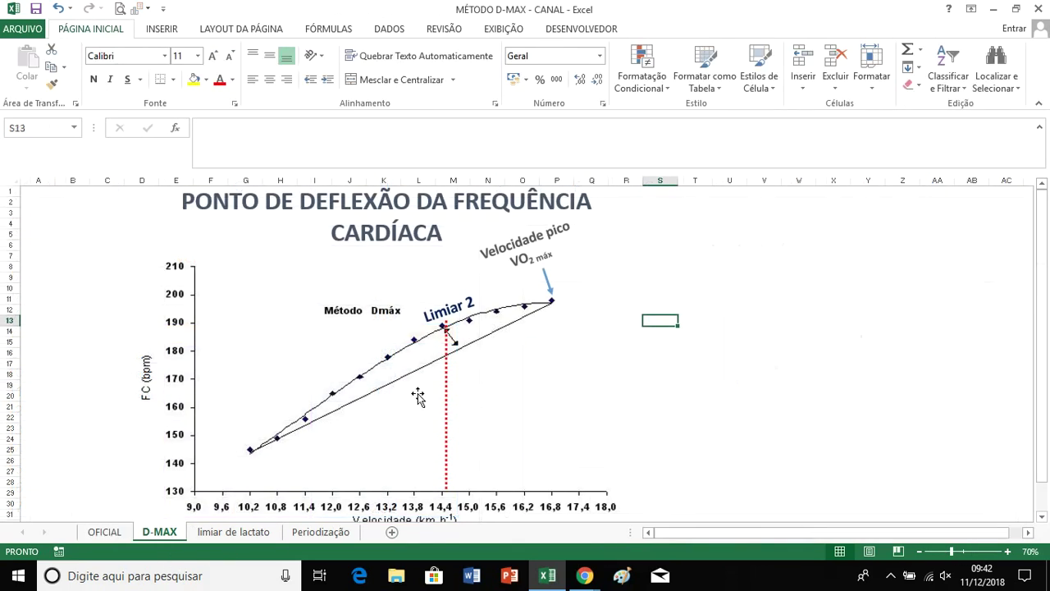
pyautogui.click(105, 532)
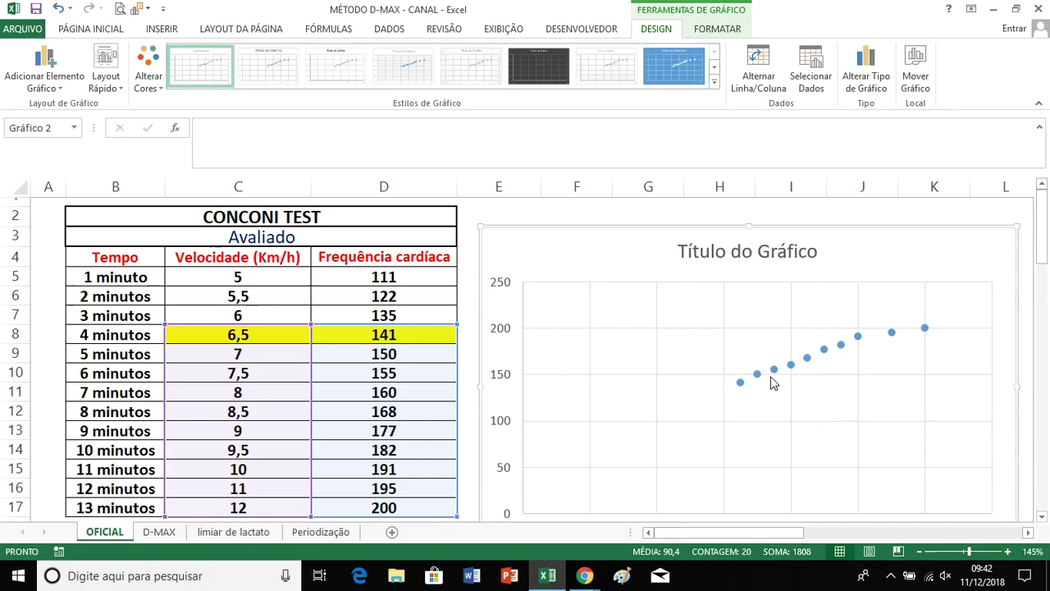
# Apply the Quick Layout that has neither a chart title nor a legend
pyautogui.click(114, 77)
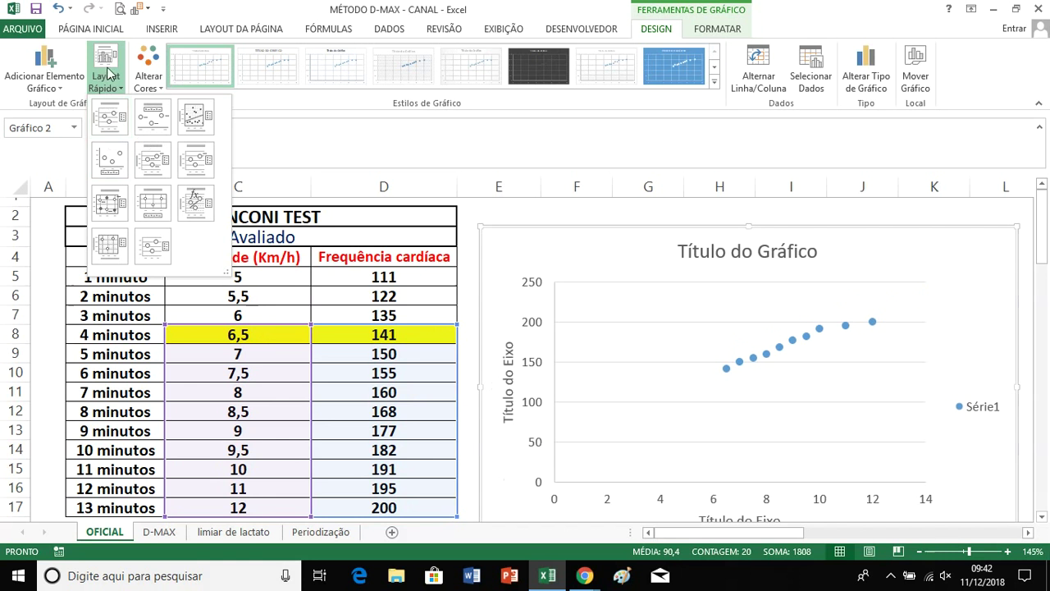
pyautogui.click(112, 164)
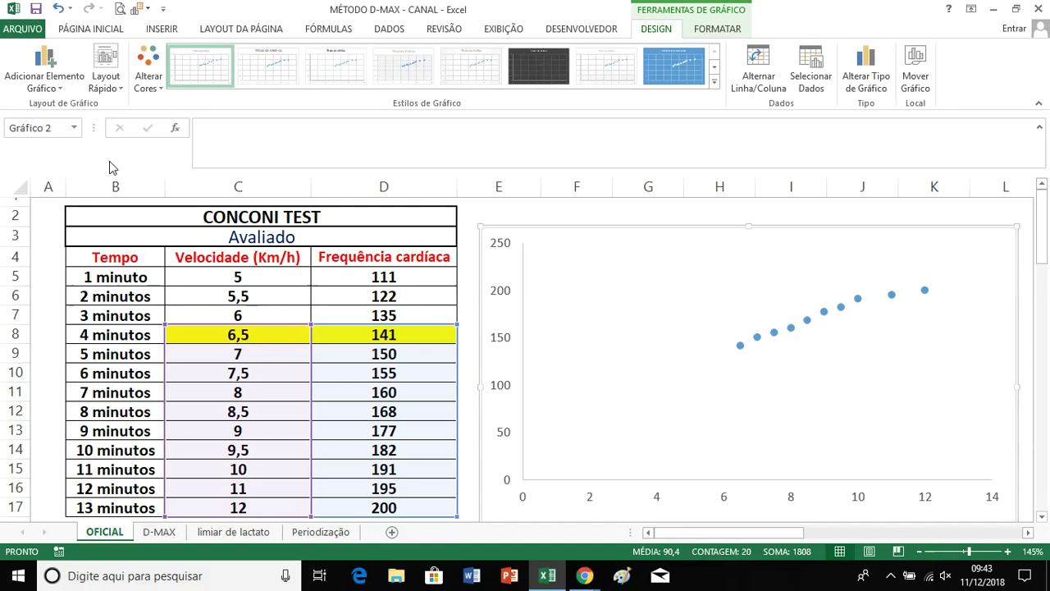
pyautogui.click(504, 290)
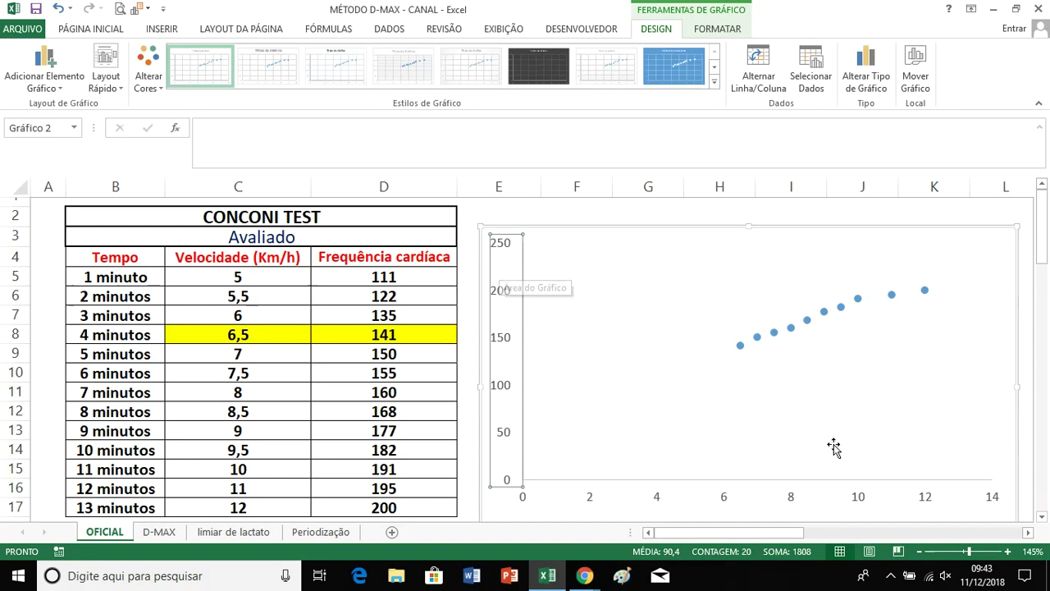
pyautogui.click(797, 501)
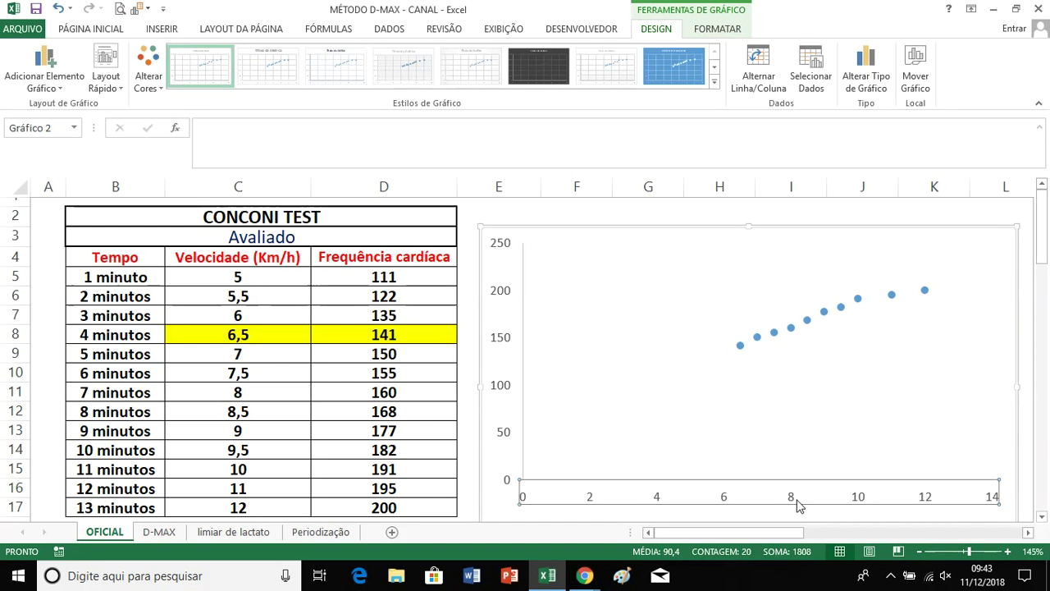
pyautogui.click(513, 295)
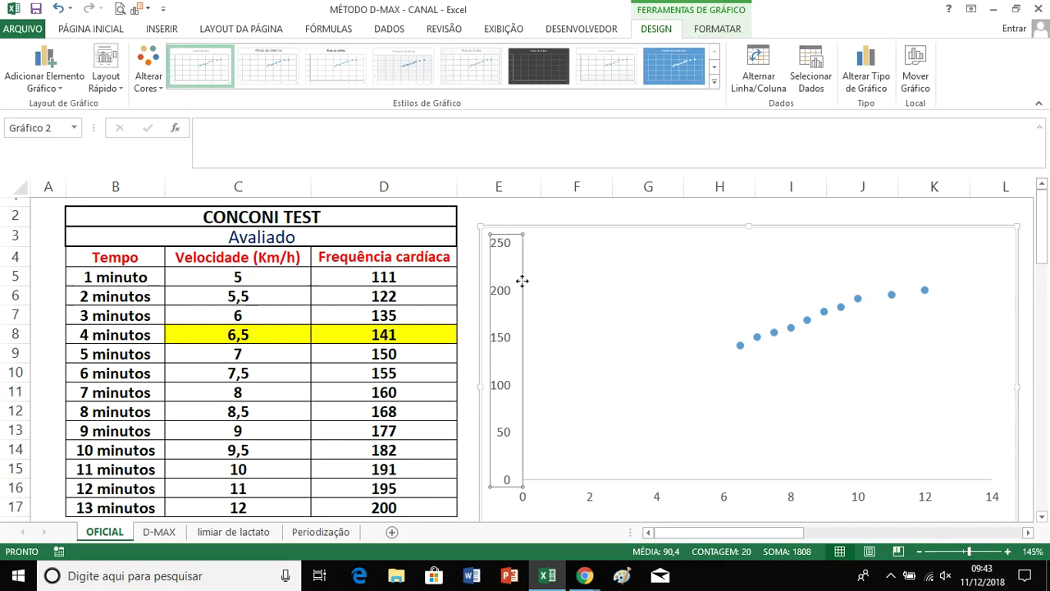
# Set the vertical axis minimum to 130 while keeping the maximum at 210
pyautogui.rightClick(505, 342)
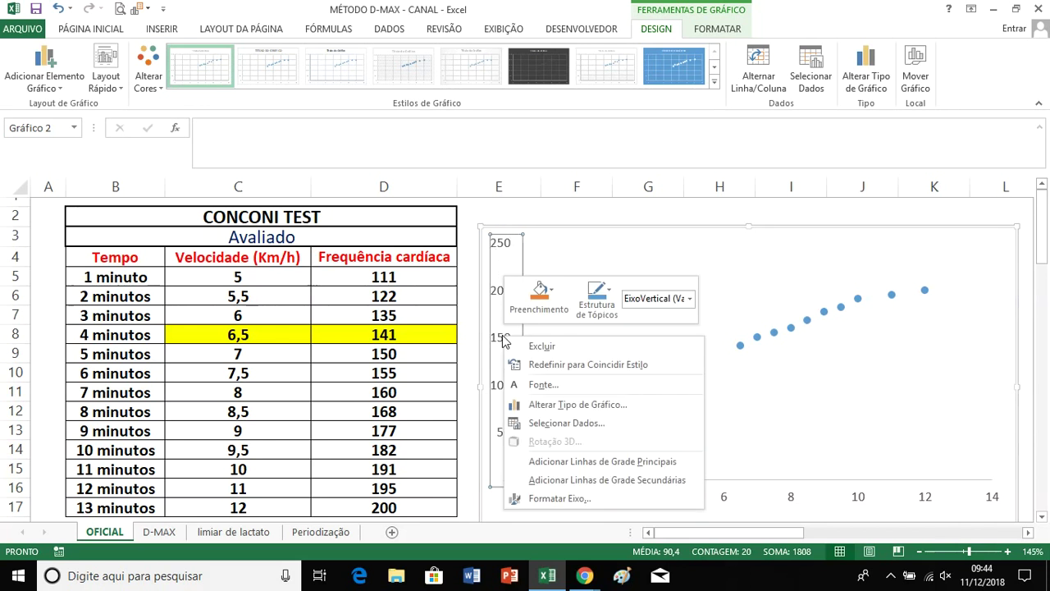
pyautogui.click(566, 498)
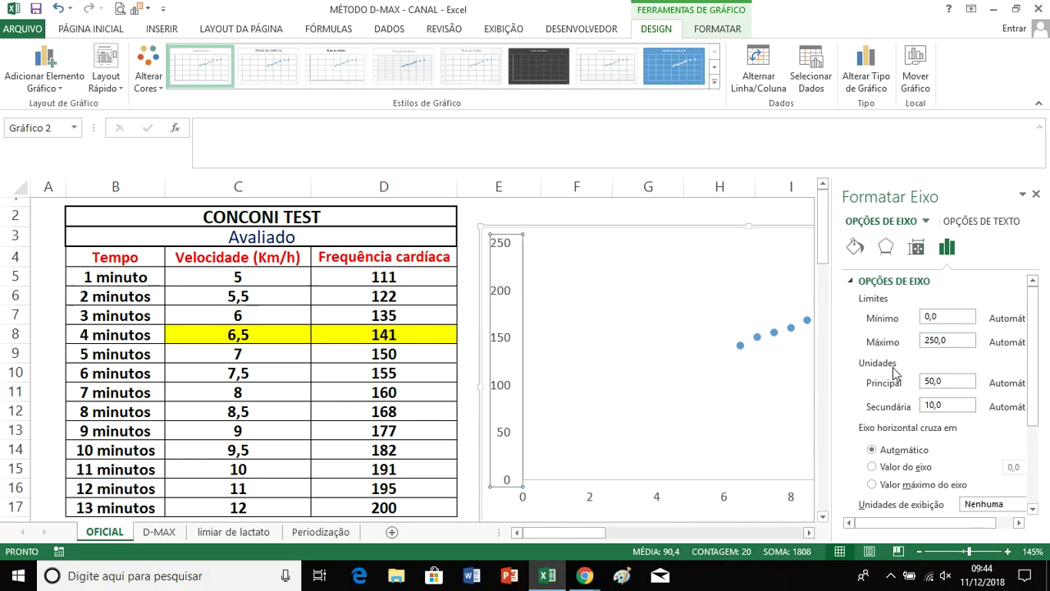
pyautogui.click(955, 316)
pyautogui.press('BackSpace')
pyautogui.press('BackSpace')
pyautogui.press('BackSpace')
pyautogui.write('130')
pyautogui.click(966, 339)
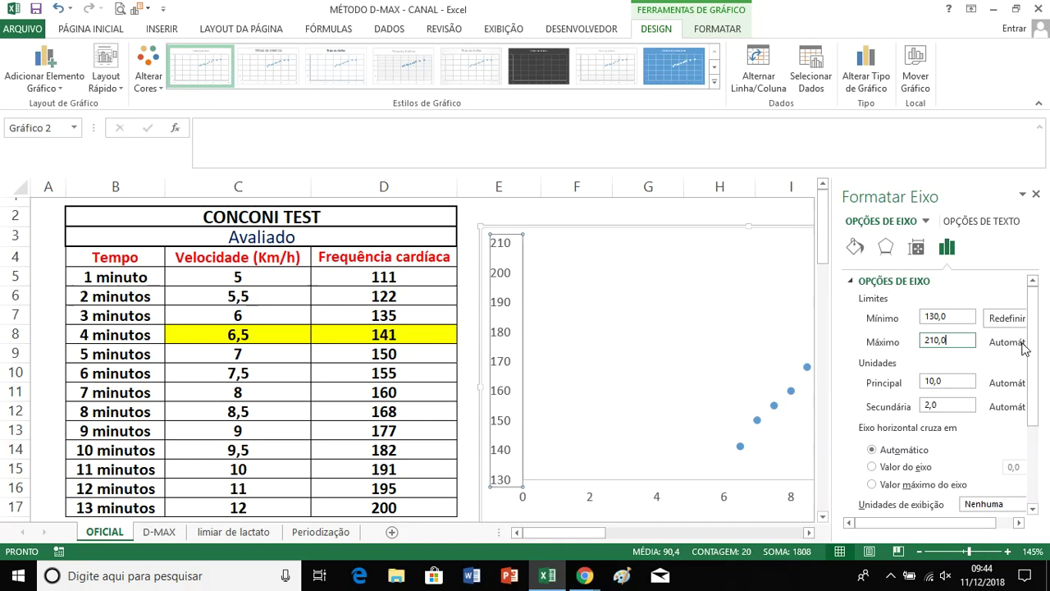
pyautogui.click(1037, 195)
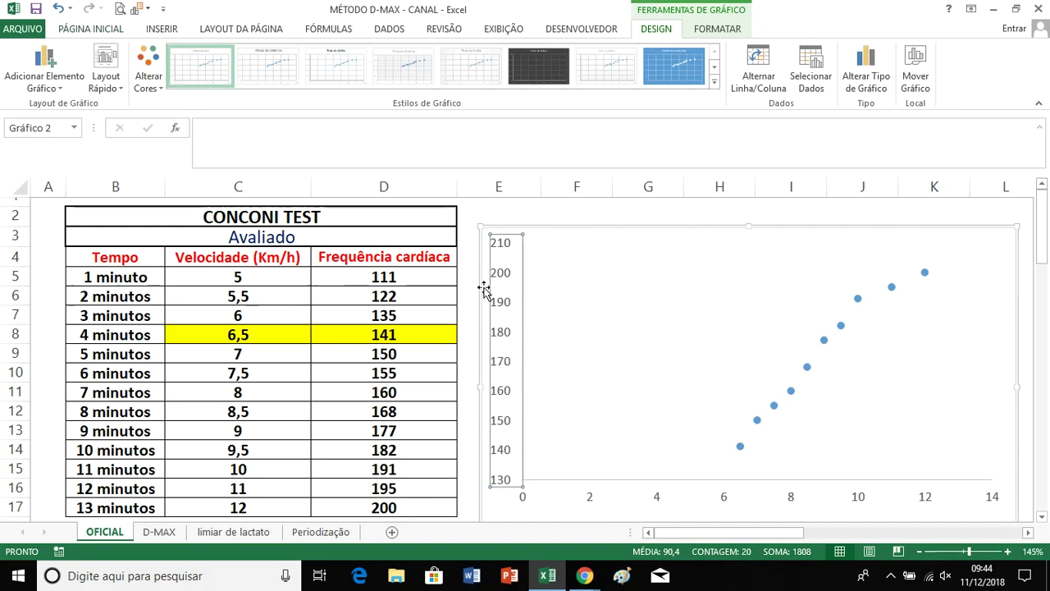
# Add a primary vertical axis title to the scatter chart
pyautogui.click(119, 30)
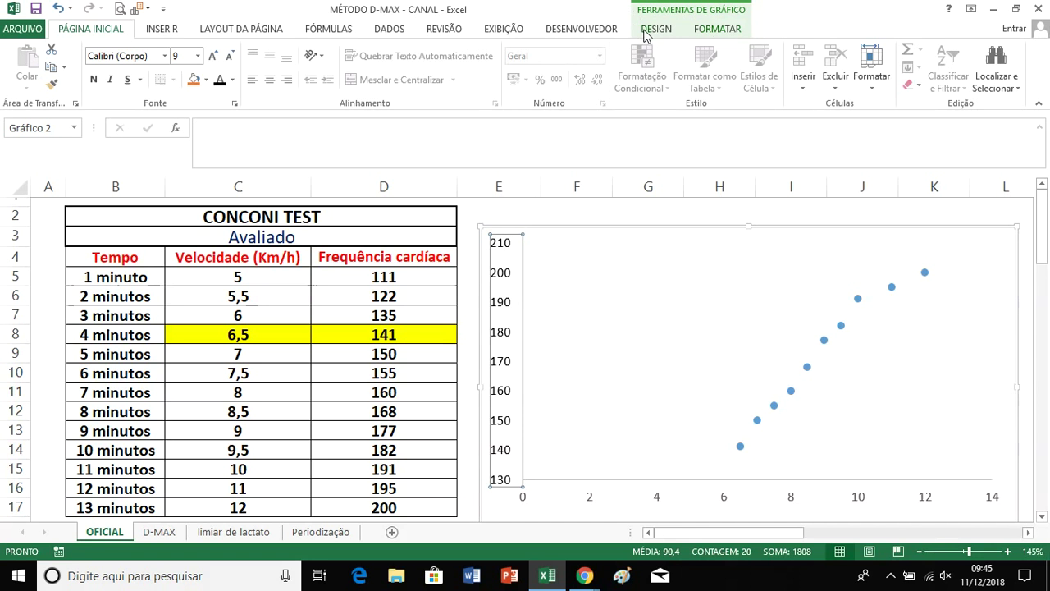
pyautogui.click(652, 34)
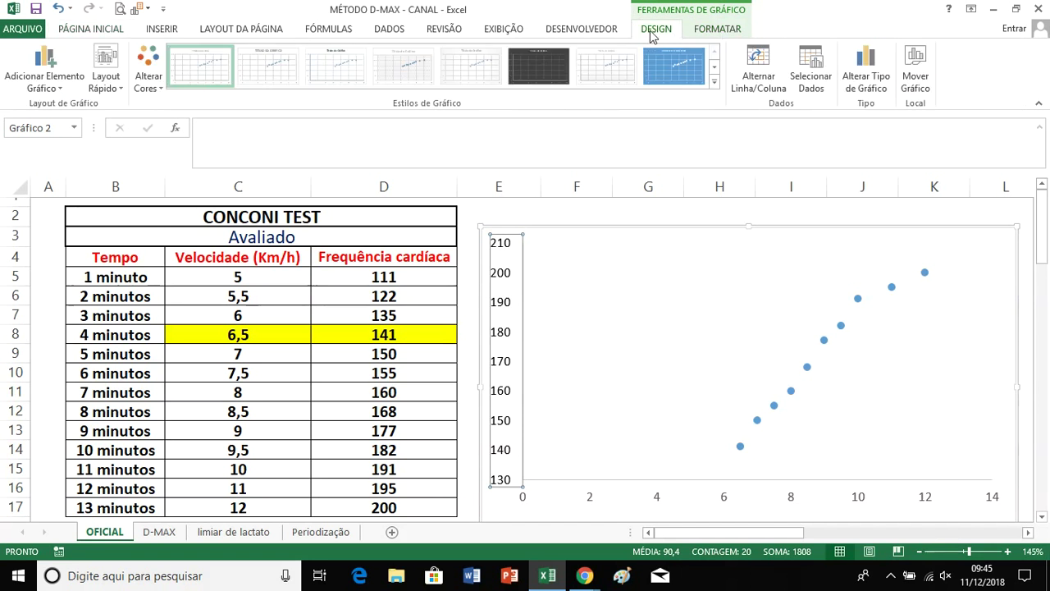
pyautogui.click(71, 70)
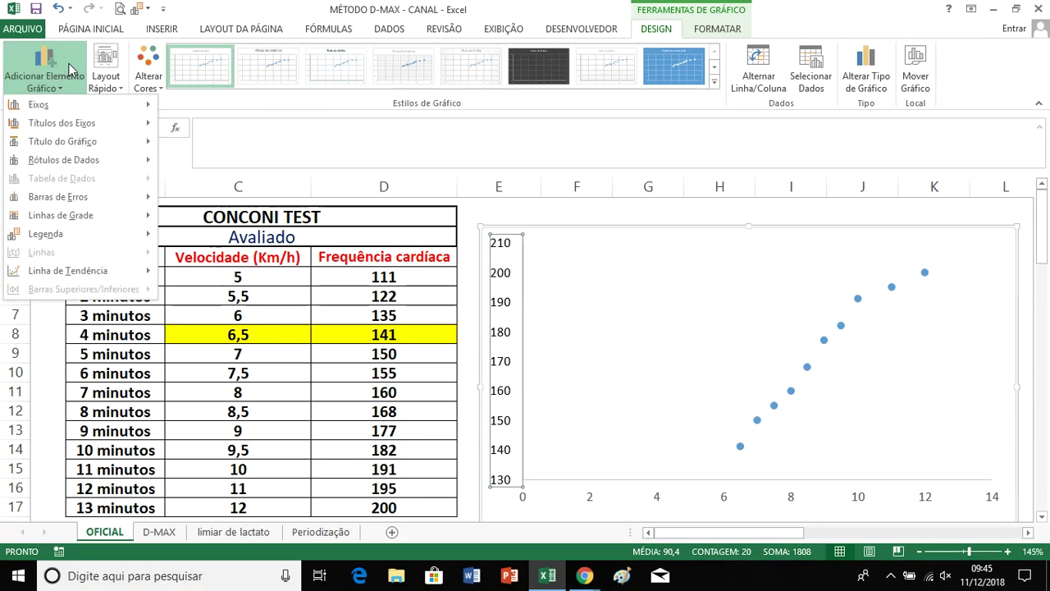
pyautogui.moveTo(61, 124)
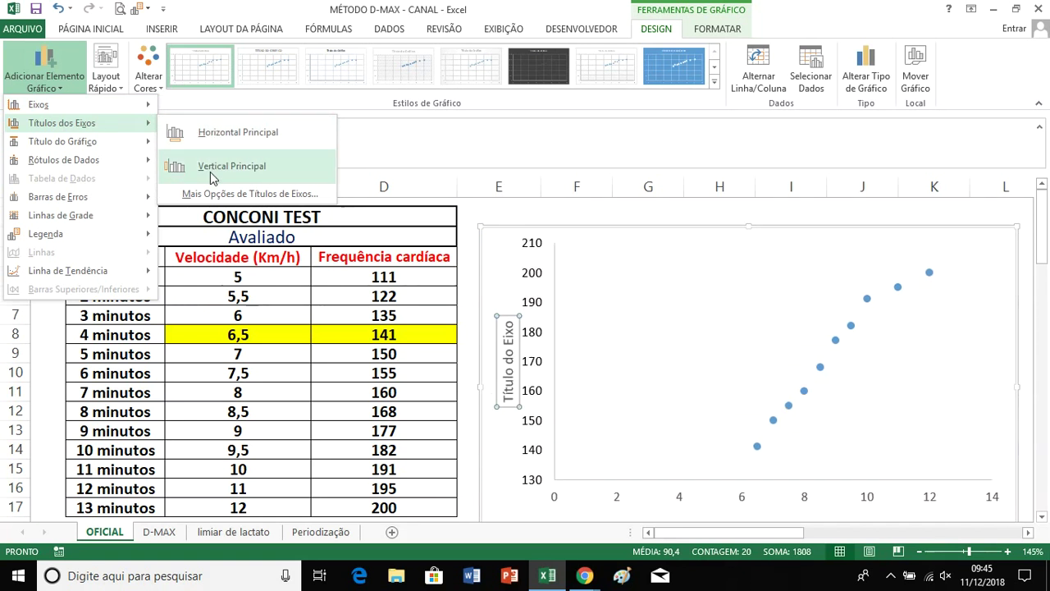
pyautogui.click(210, 172)
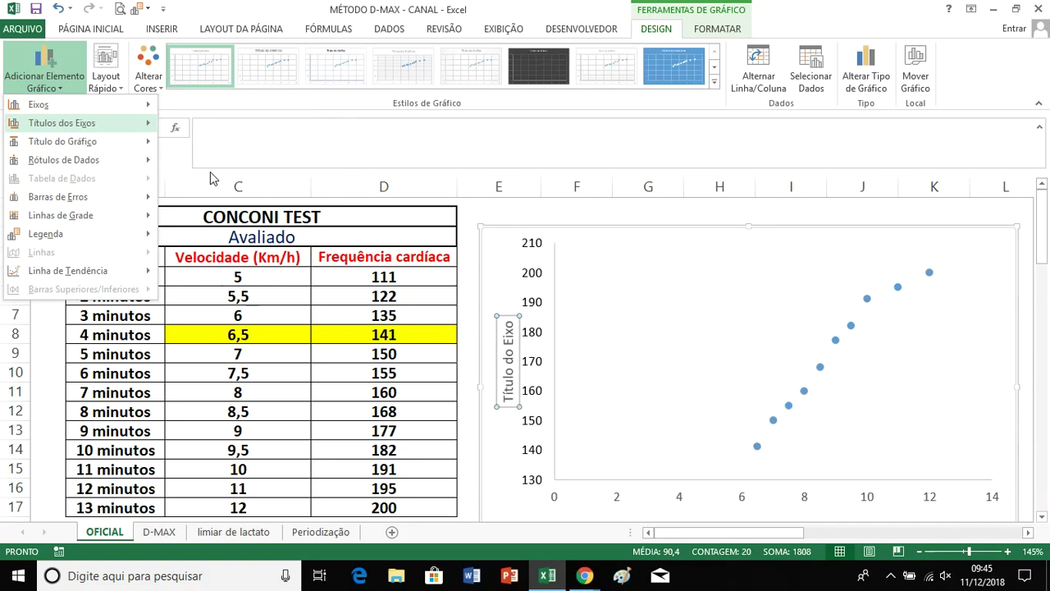
# Title the vertical axis 'Frequência cardíaca (bpm)' and shift it slightly left
pyautogui.click(517, 389)
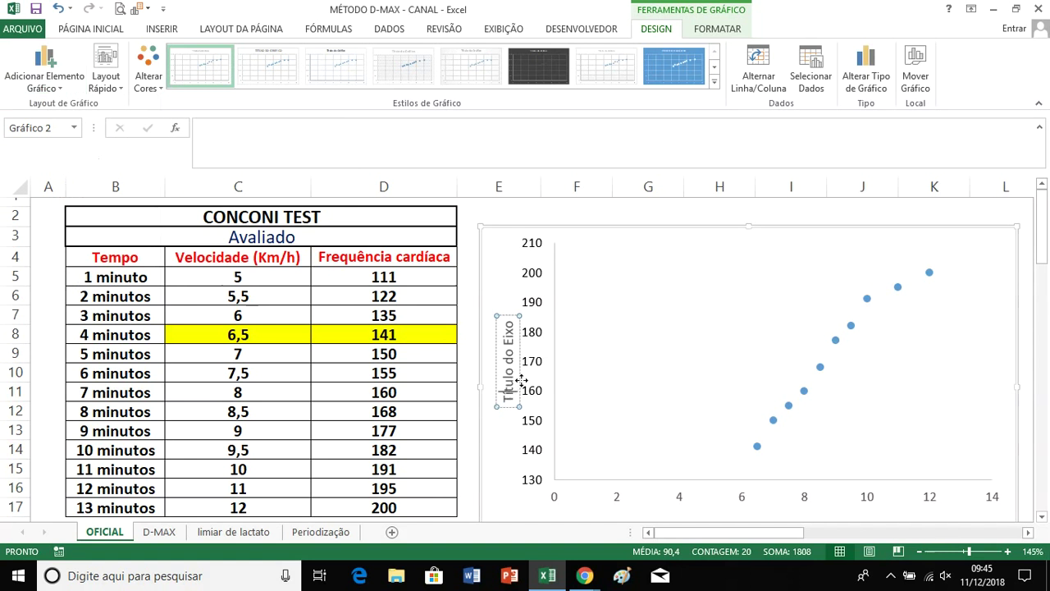
pyautogui.press('Delete')
pyautogui.press('Delete')
pyautogui.press('Delete')
pyautogui.press('Delete')
pyautogui.press('Delete')
pyautogui.press('Delete')
pyautogui.press('BackSpace')
pyautogui.write('Frequên')
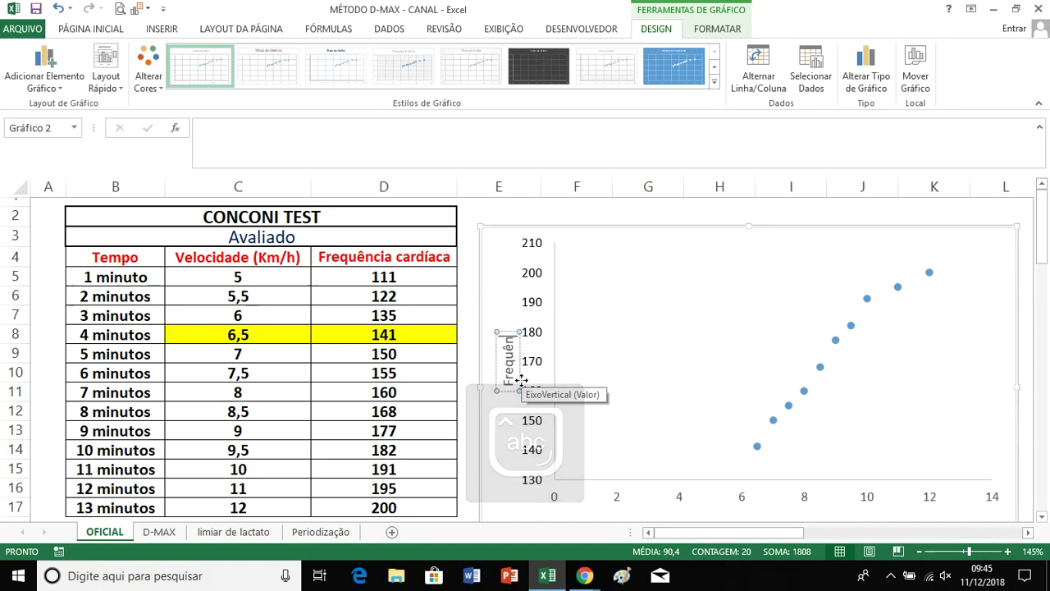
pyautogui.write('cia cardíaca (bpm)')
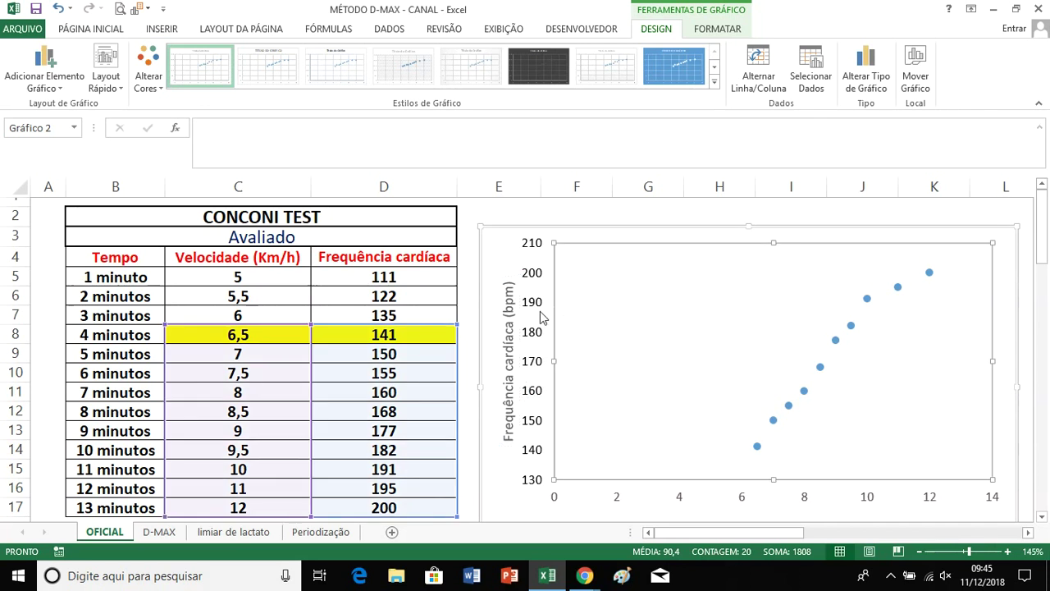
pyautogui.moveTo(514, 326); pyautogui.dragTo(503, 323)
pyautogui.click(91, 29)
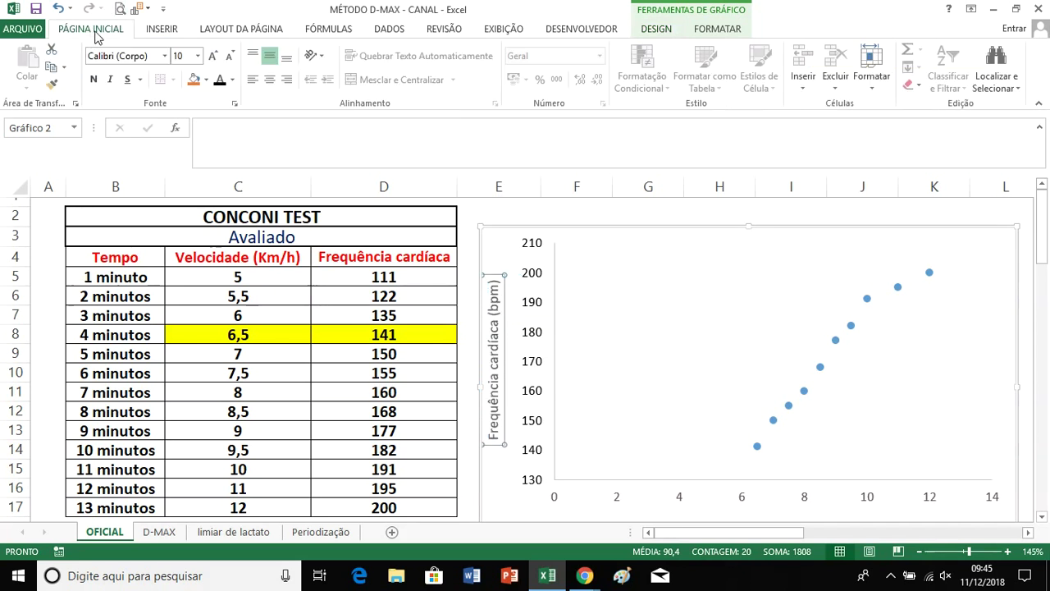
# Bold the 'Frequência cardíaca (bpm)' axis title and nudge it slightly right
pyautogui.click(94, 81)
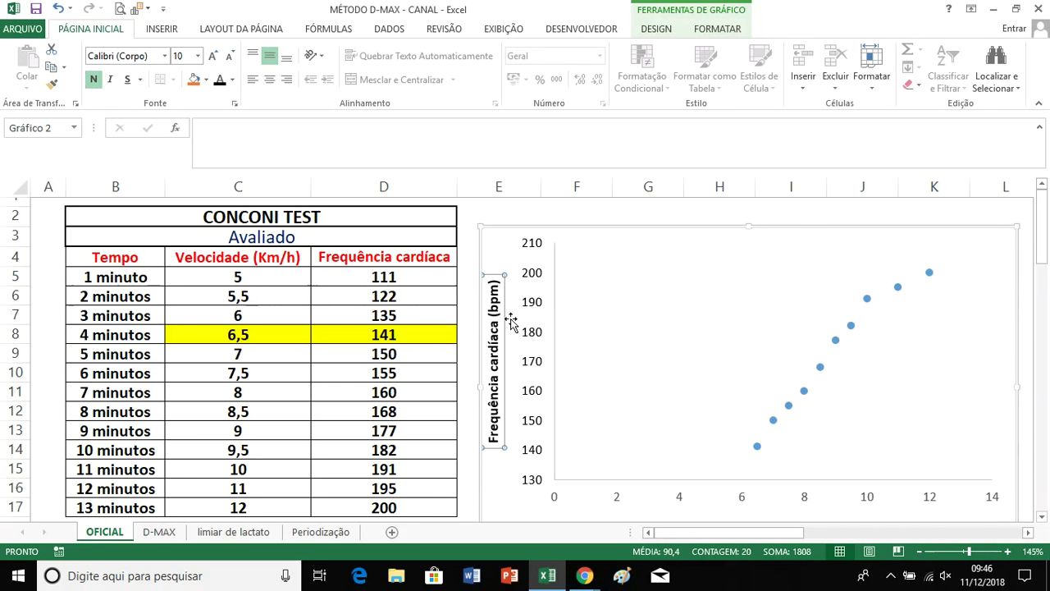
pyautogui.press('Down')
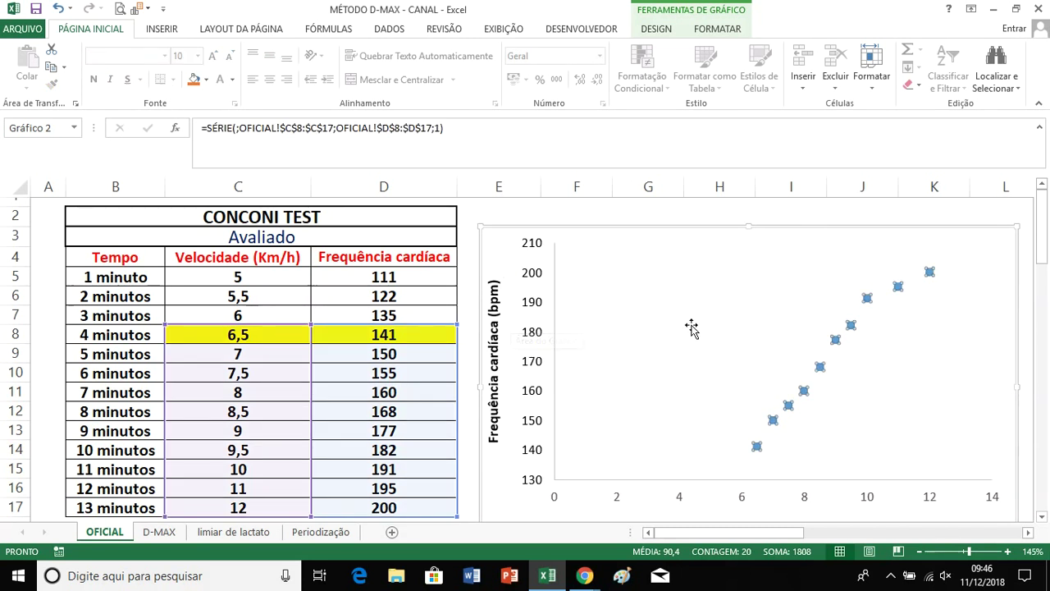
pyautogui.click(503, 349)
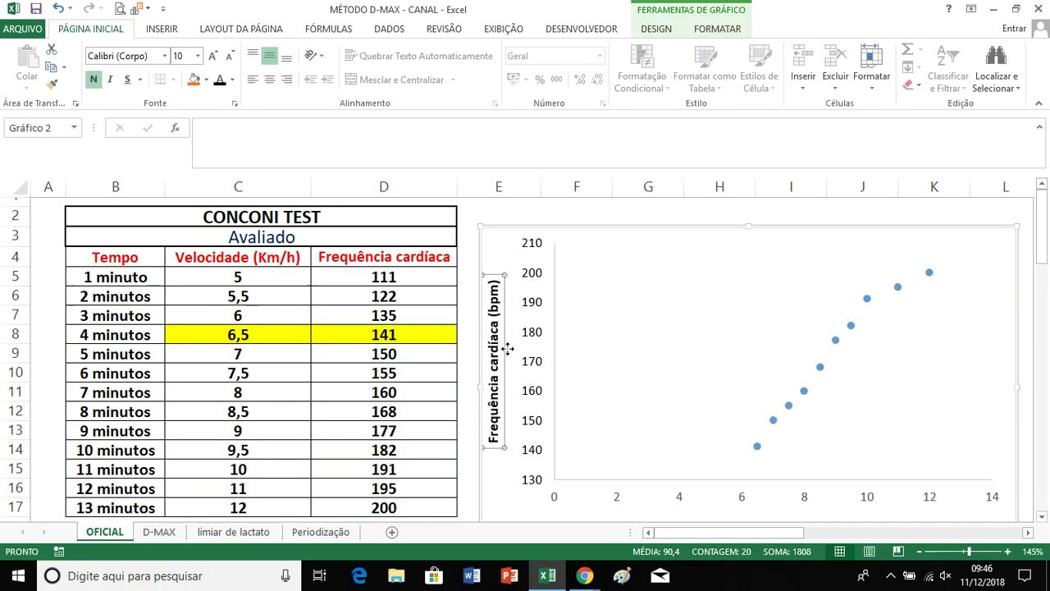
pyautogui.moveTo(507, 349); pyautogui.dragTo(514, 351)
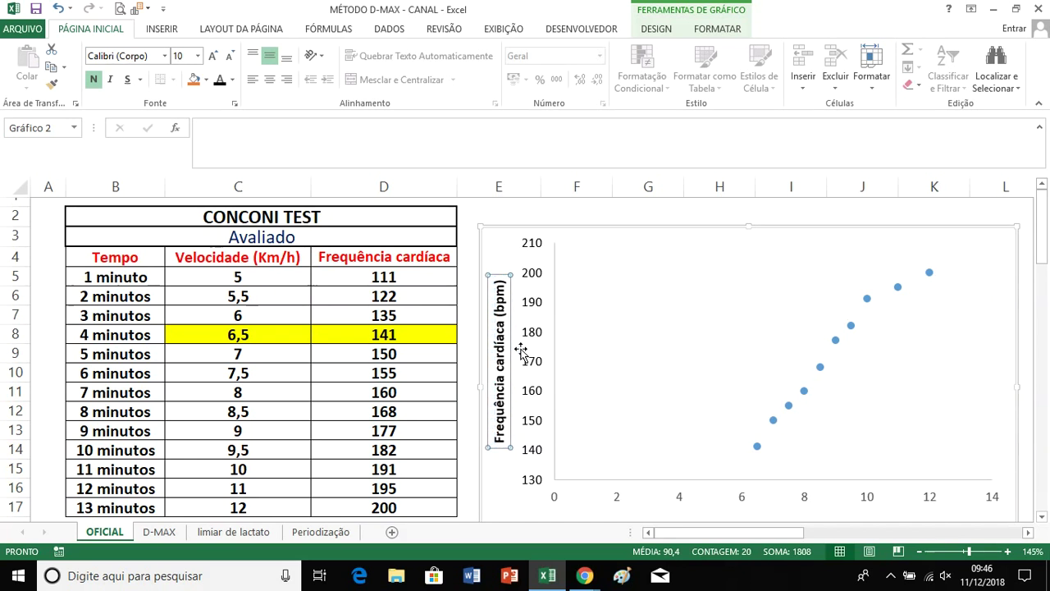
# Delete the Série1 legend from the chart
pyautogui.scroll(-1, 703, 310)
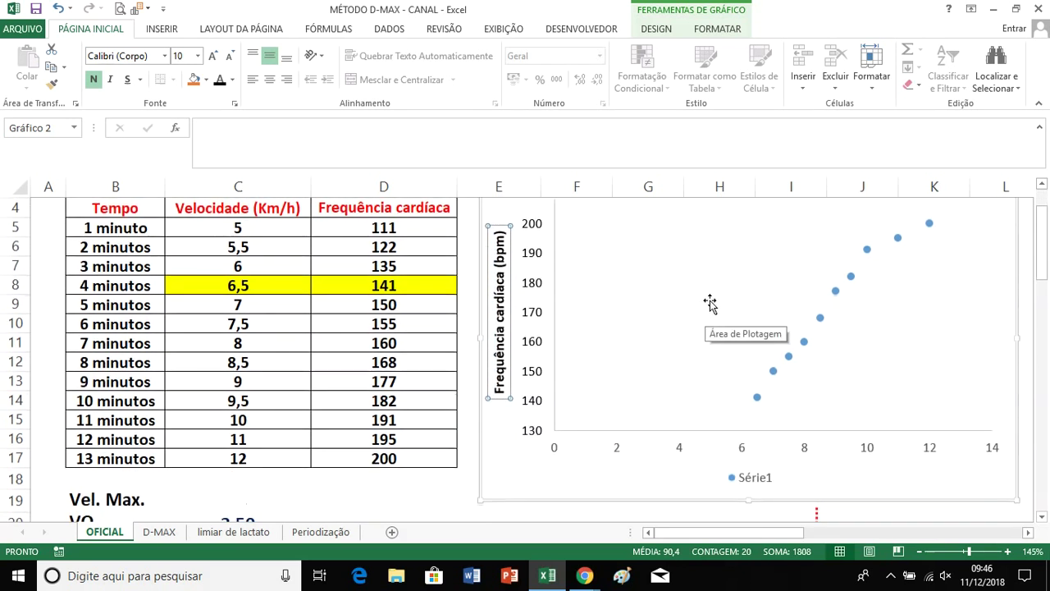
pyautogui.click(750, 476)
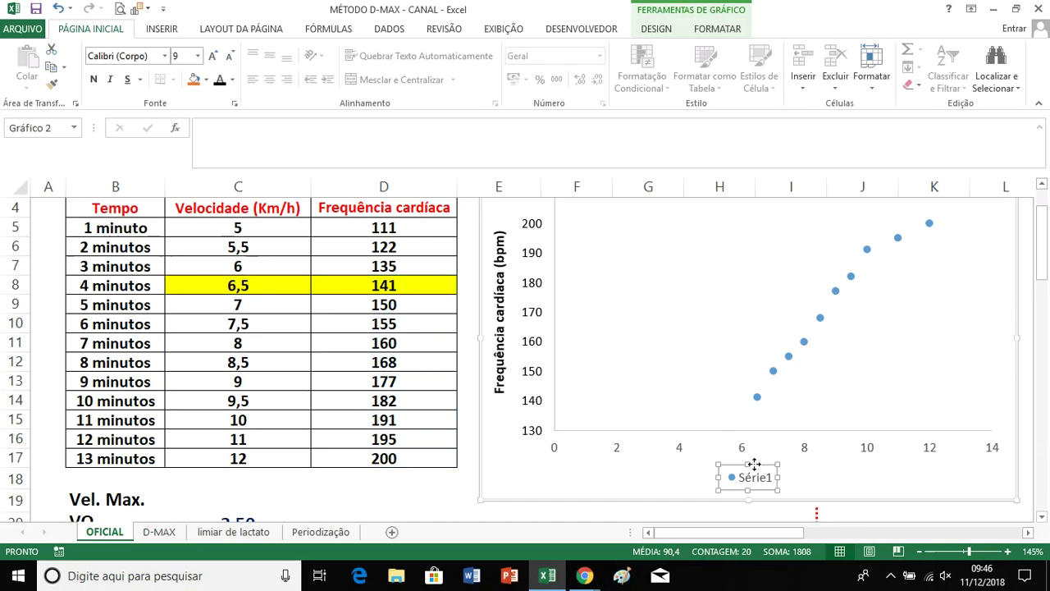
pyautogui.press('Delete')
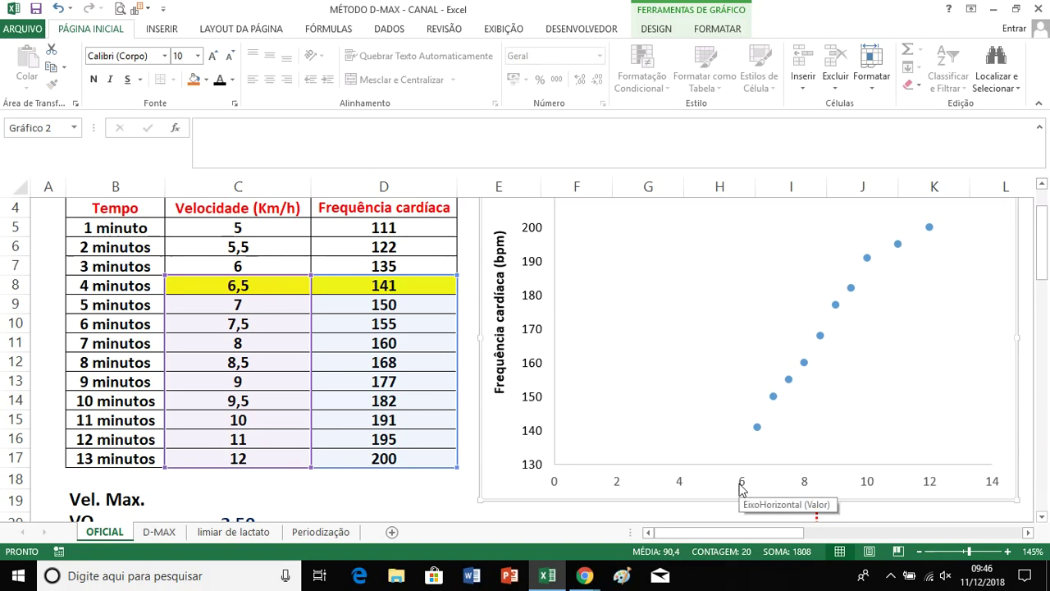
pyautogui.click(744, 485)
# Set the speed axis to minimum 5, maximum 13 and major unit 0,5
pyautogui.rightClick(746, 485)
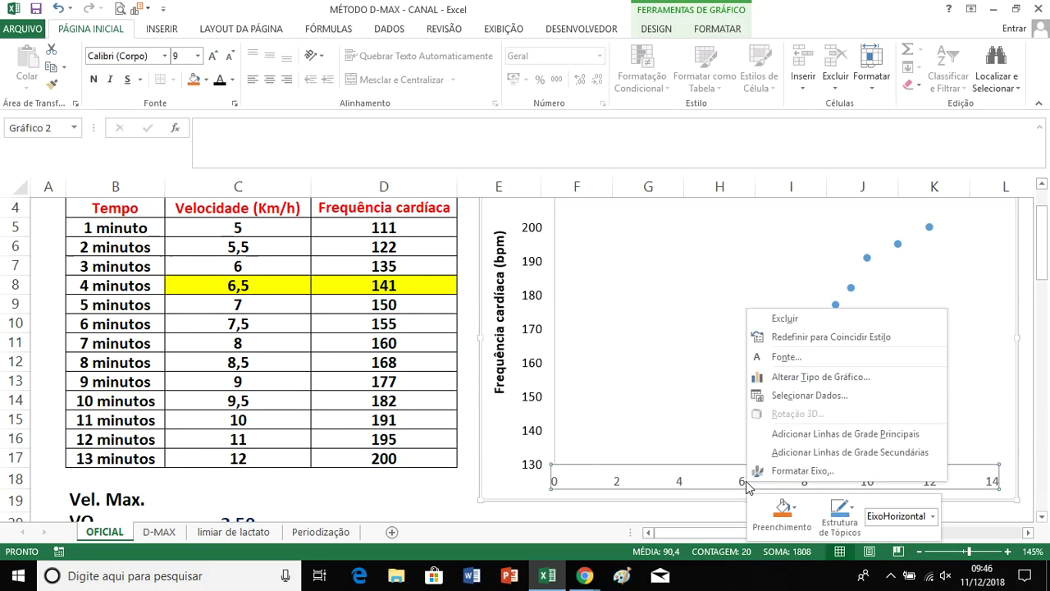
pyautogui.click(788, 471)
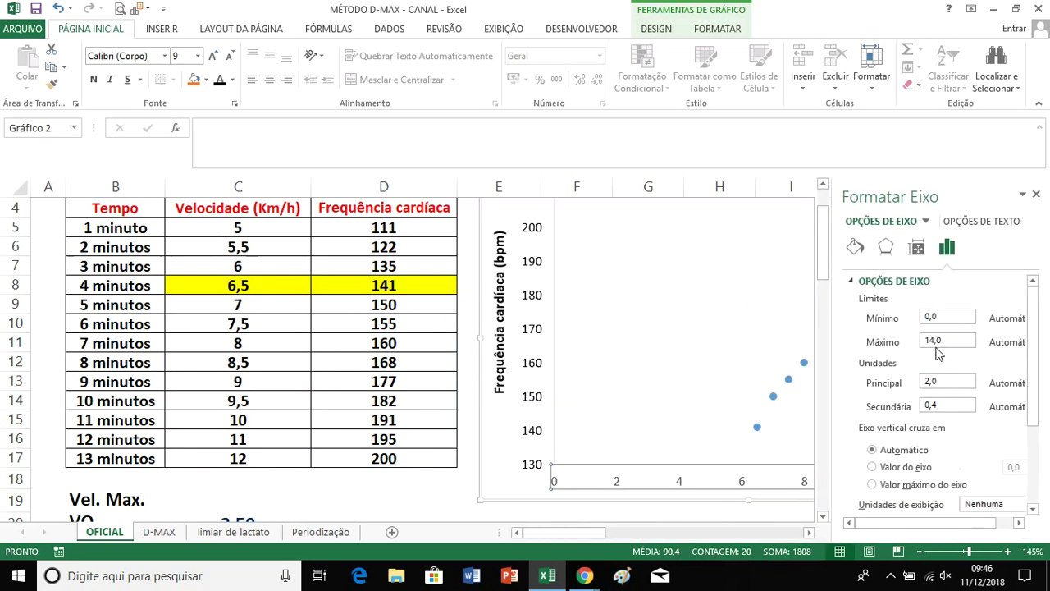
pyautogui.moveTo(942, 320); pyautogui.dragTo(924, 323)
pyautogui.write('5')
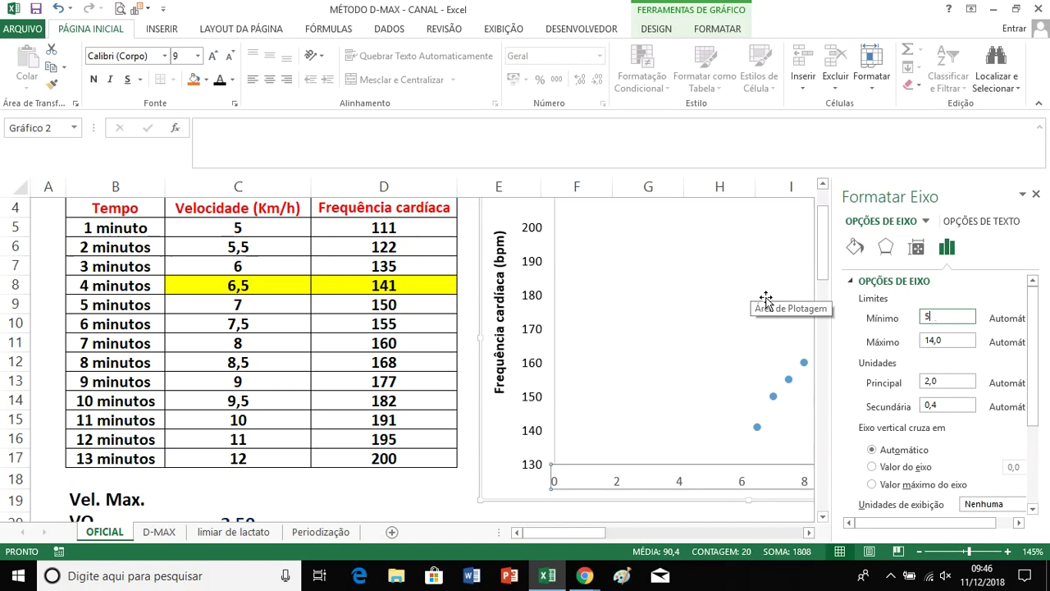
pyautogui.doubleClick(957, 341)
pyautogui.write('13')
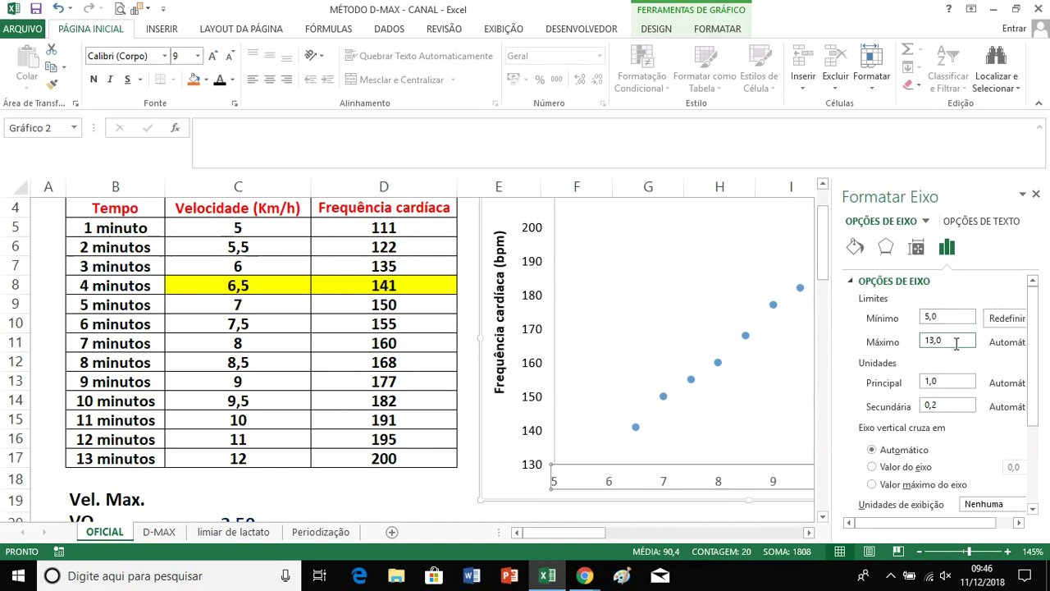
pyautogui.click(951, 380)
pyautogui.press('BackSpace')
pyautogui.write('0,5')
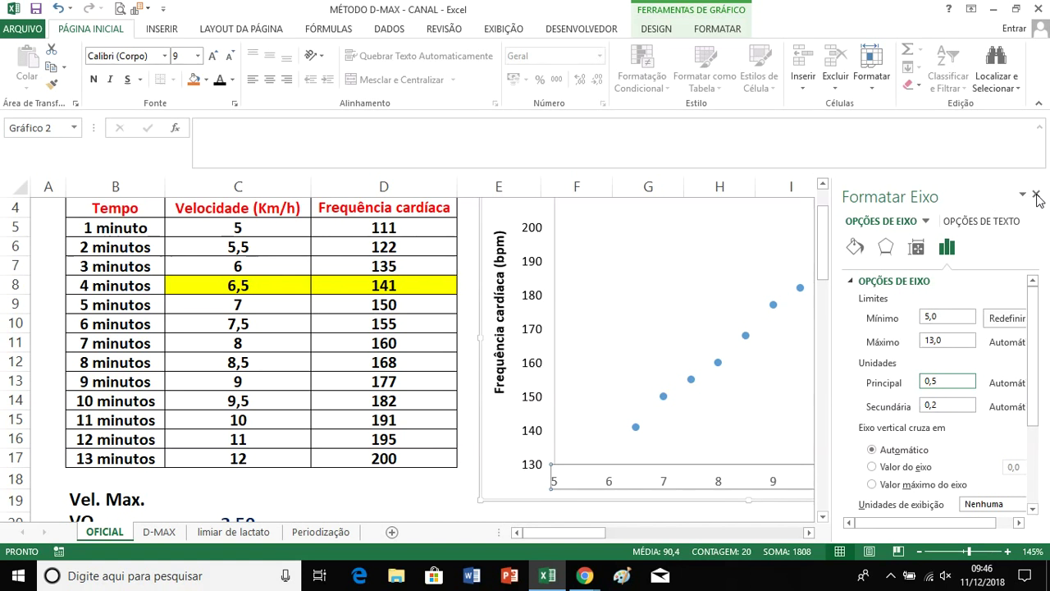
pyautogui.click(1037, 198)
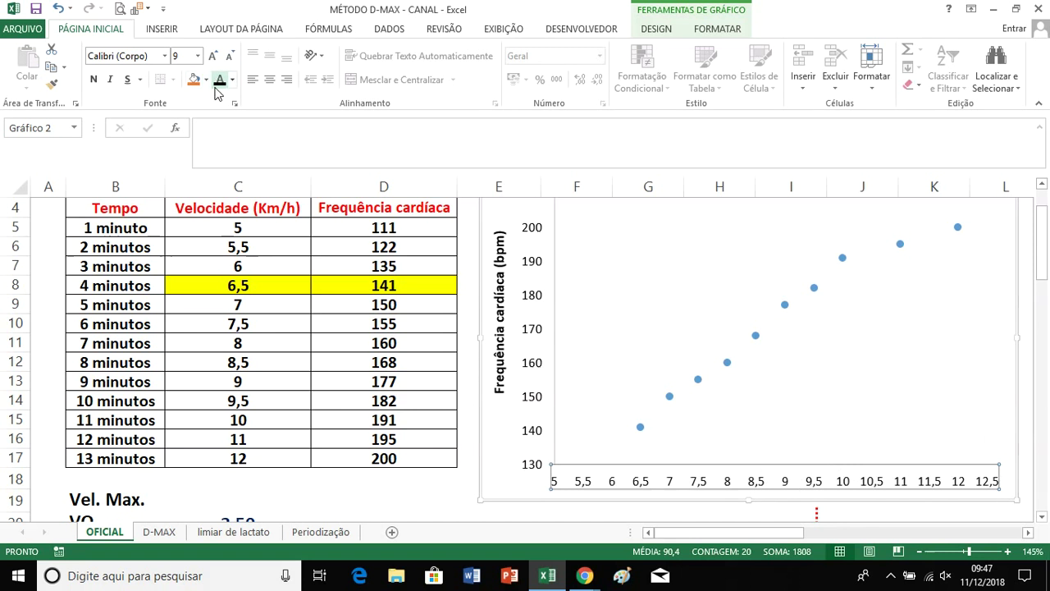
# Add a primary horizontal axis title to the chart
pyautogui.click(669, 35)
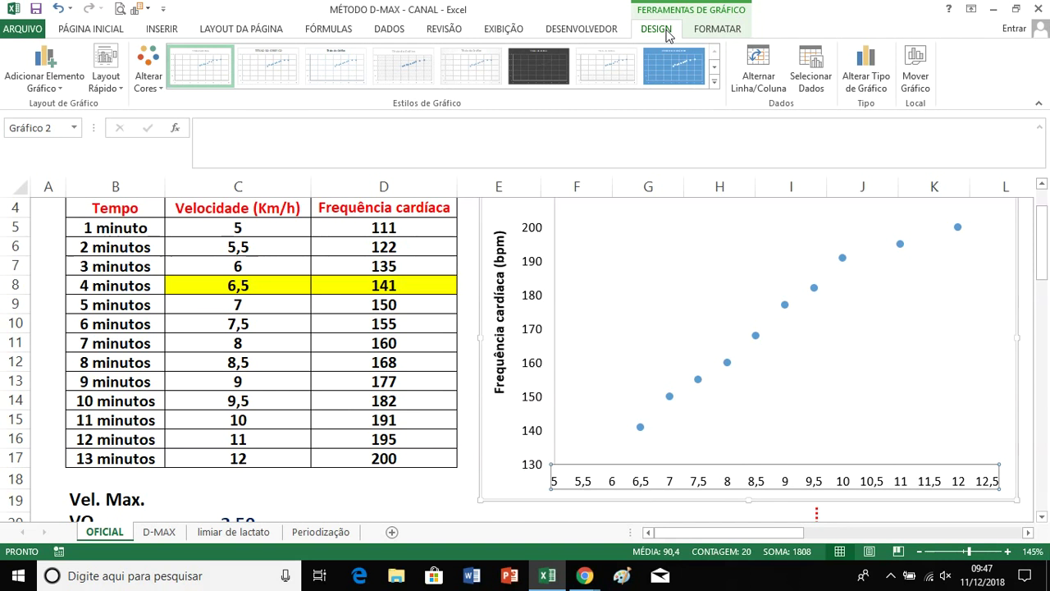
pyautogui.click(58, 74)
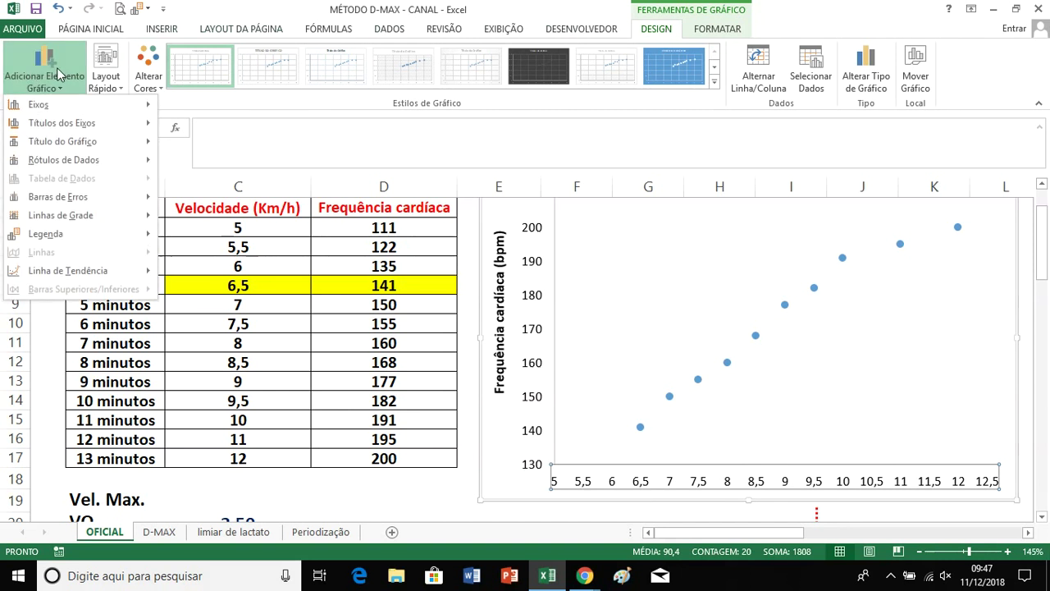
pyautogui.moveTo(68, 125)
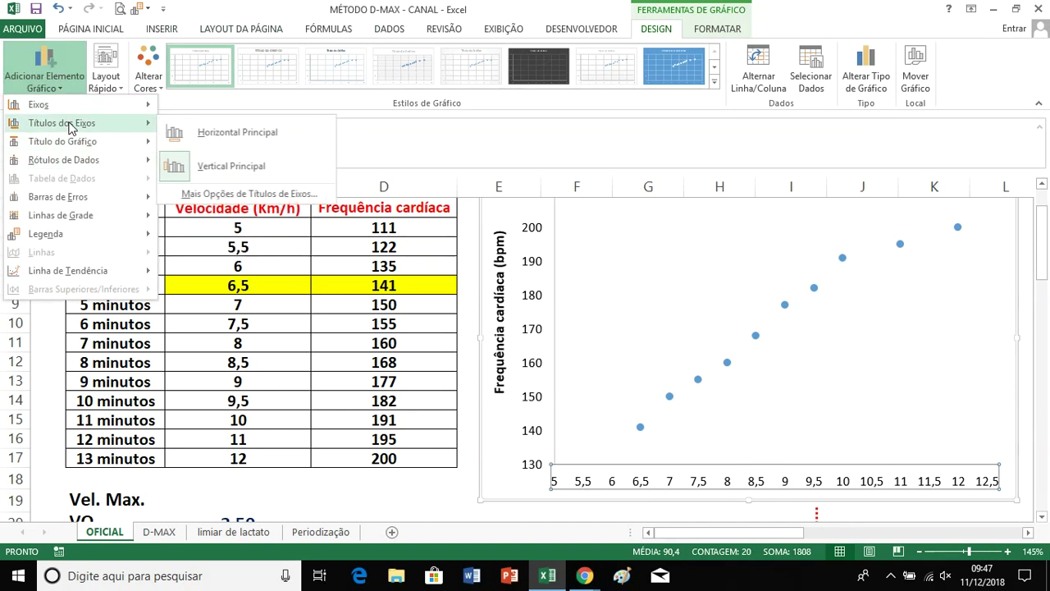
pyautogui.click(230, 141)
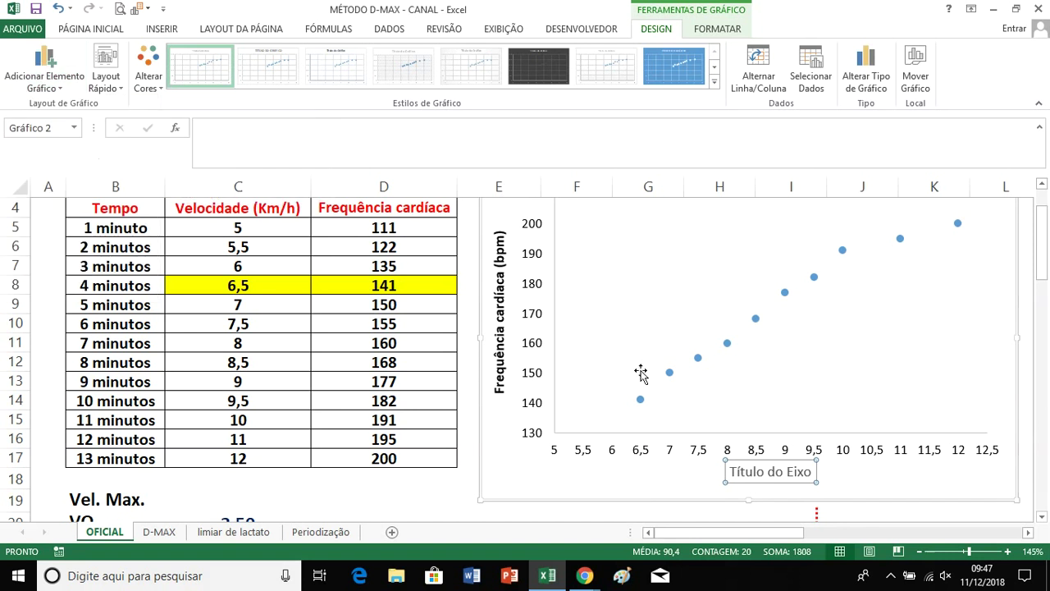
# Replace the placeholder with 'Velocidade (km/h)' and make it bold
pyautogui.moveTo(732, 474); pyautogui.dragTo(812, 476)
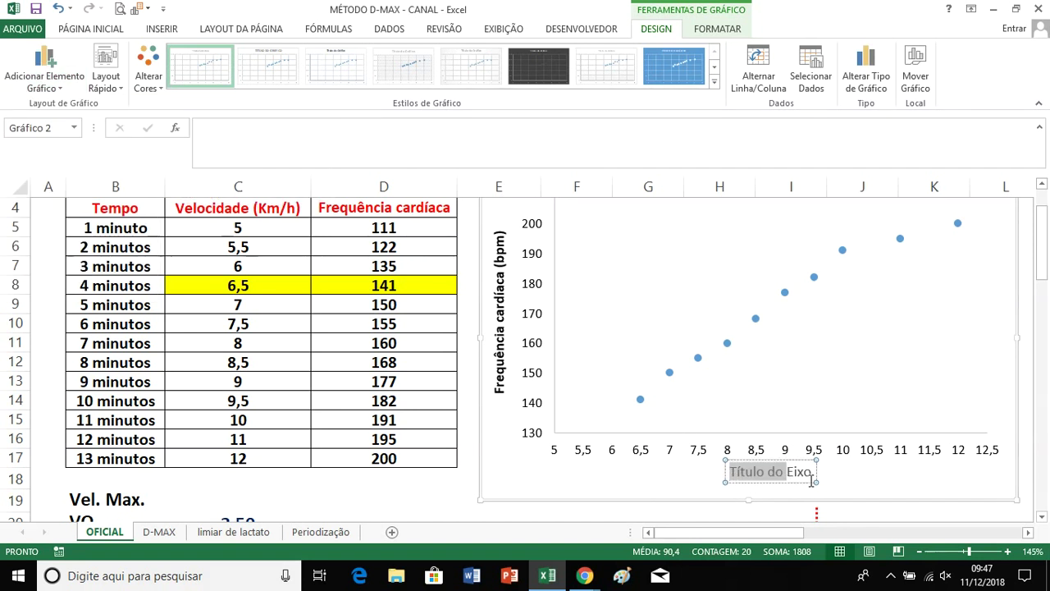
pyautogui.write('Velocidade')
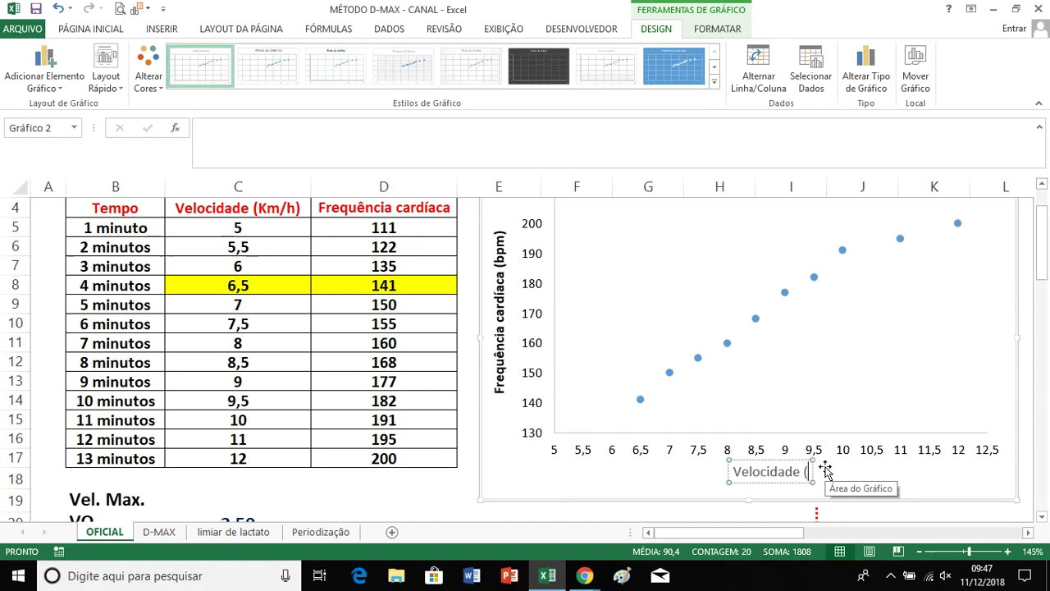
pyautogui.write(' (km/h)')
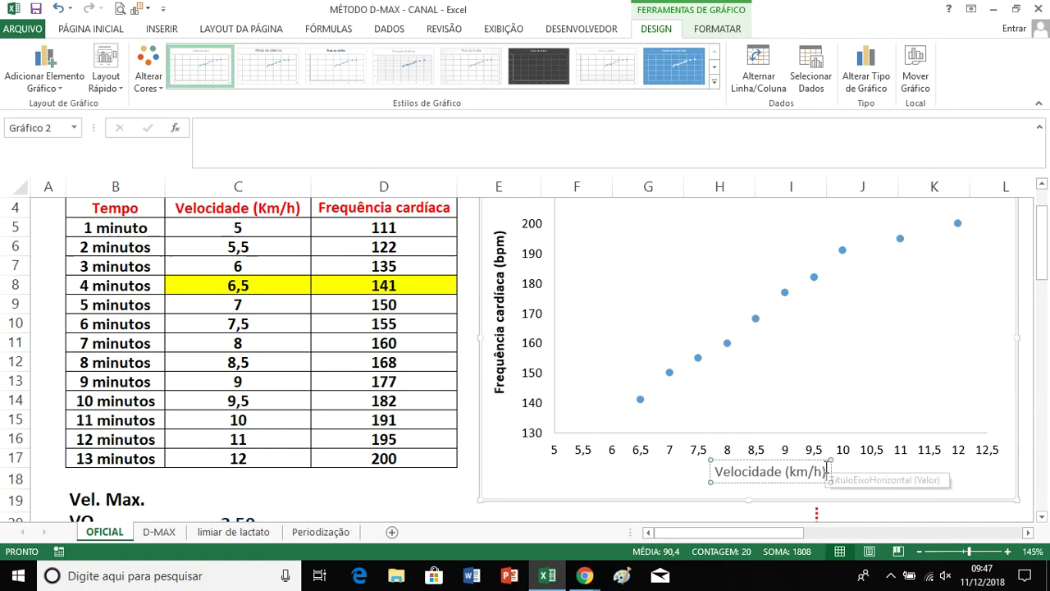
pyautogui.click(725, 480)
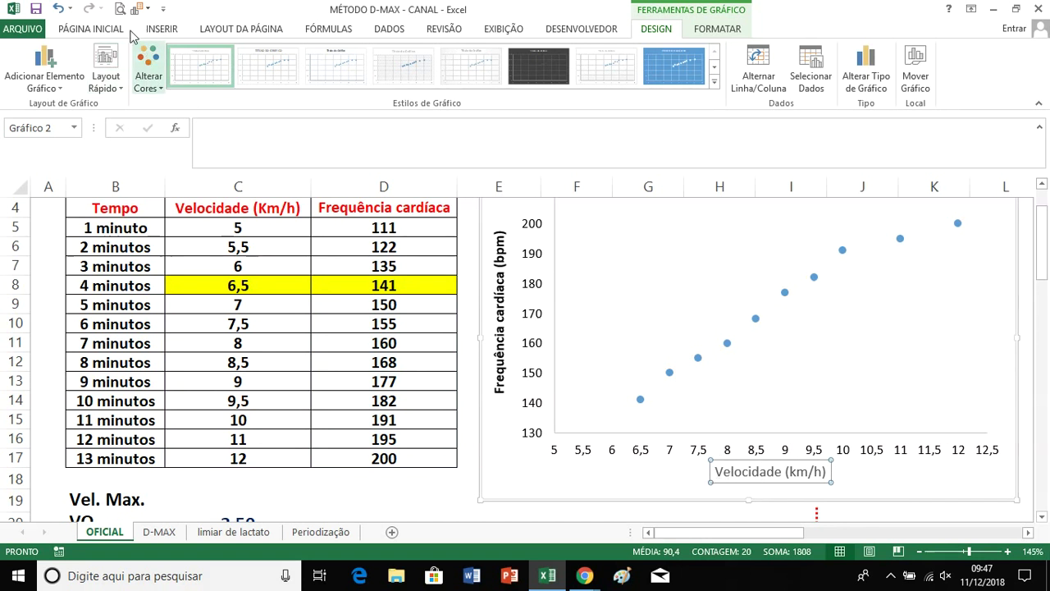
pyautogui.click(101, 28)
pyautogui.click(93, 80)
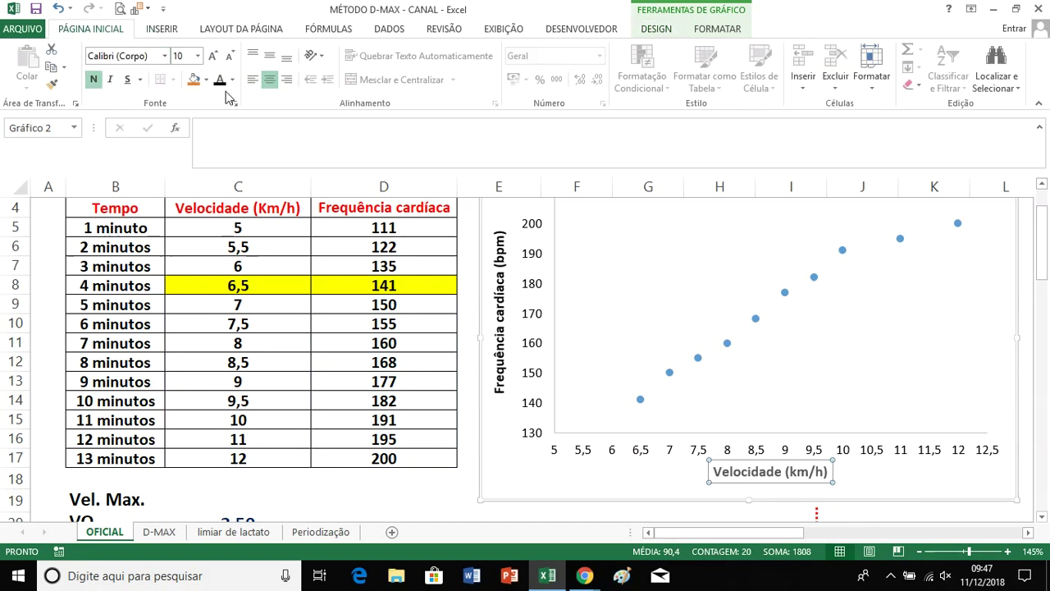
pyautogui.click(218, 80)
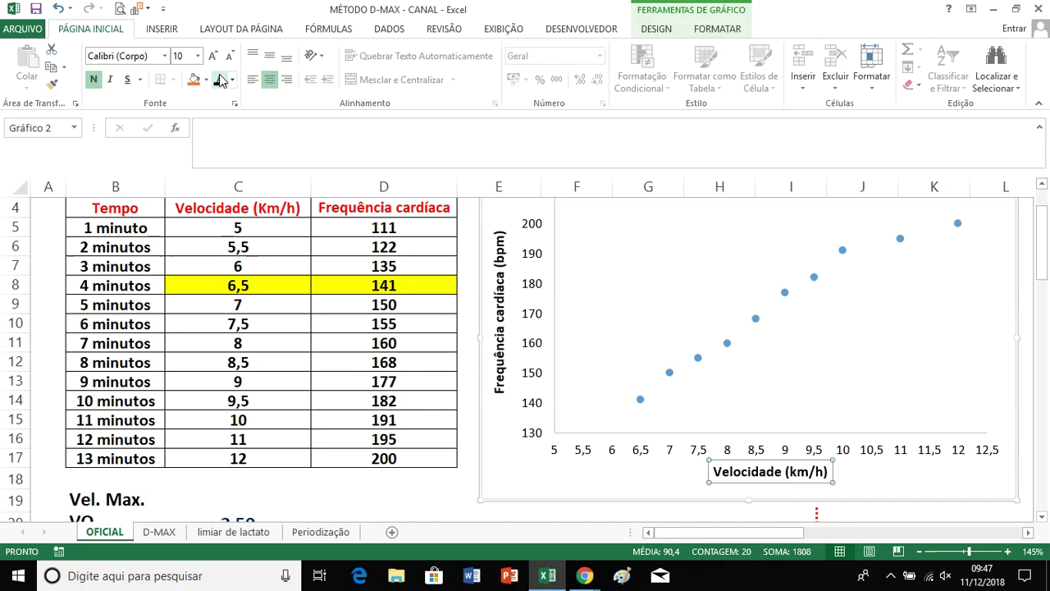